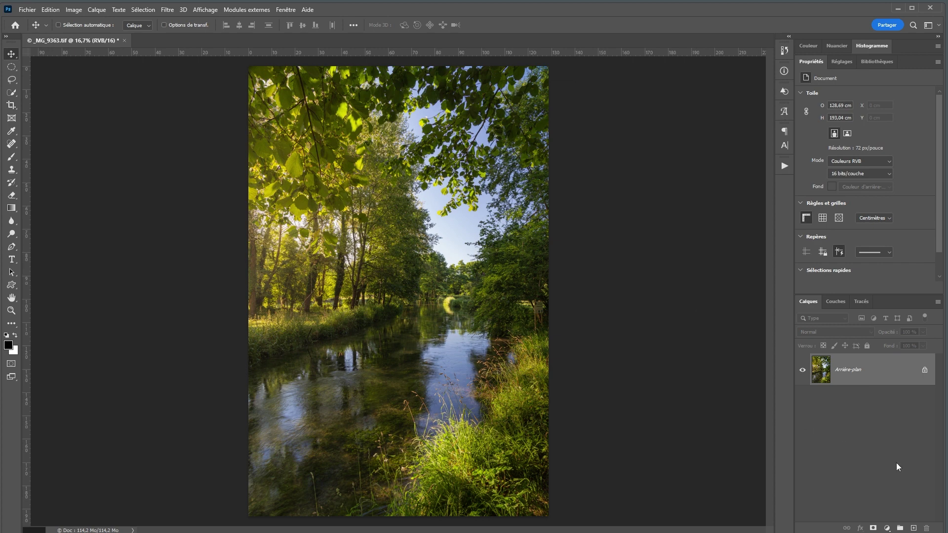
Duplicate the background layer under the name "effet orton" and convert the copy to a smart object
{"action": "right_click", "coordinate": [888, 374]}
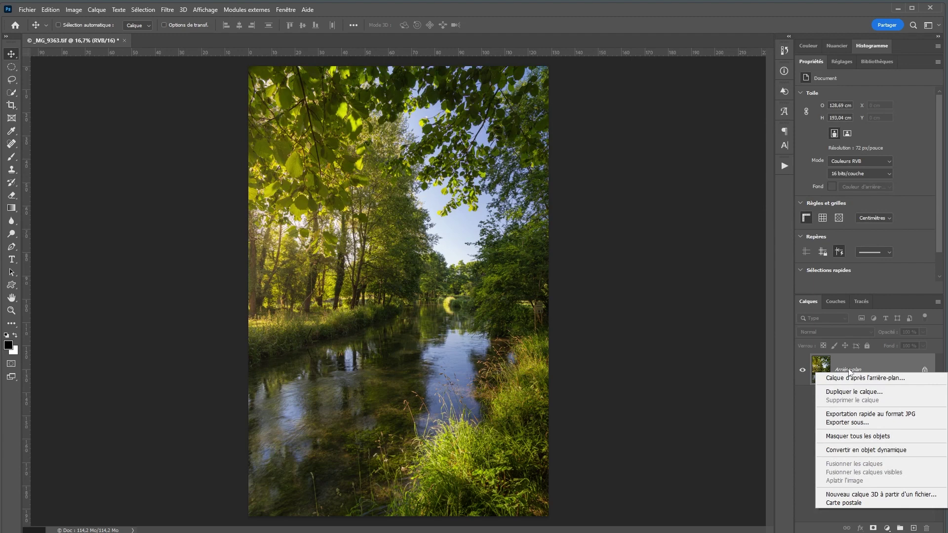
{"action": "left_click", "coordinate": [849, 392]}
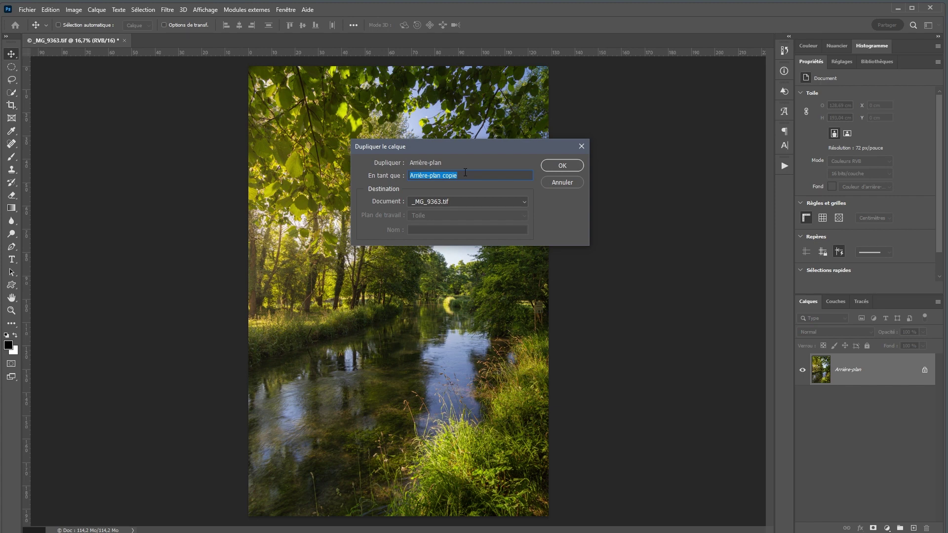
{"action": "type", "text": "effet orton"}
{"action": "key", "text": "Return"}
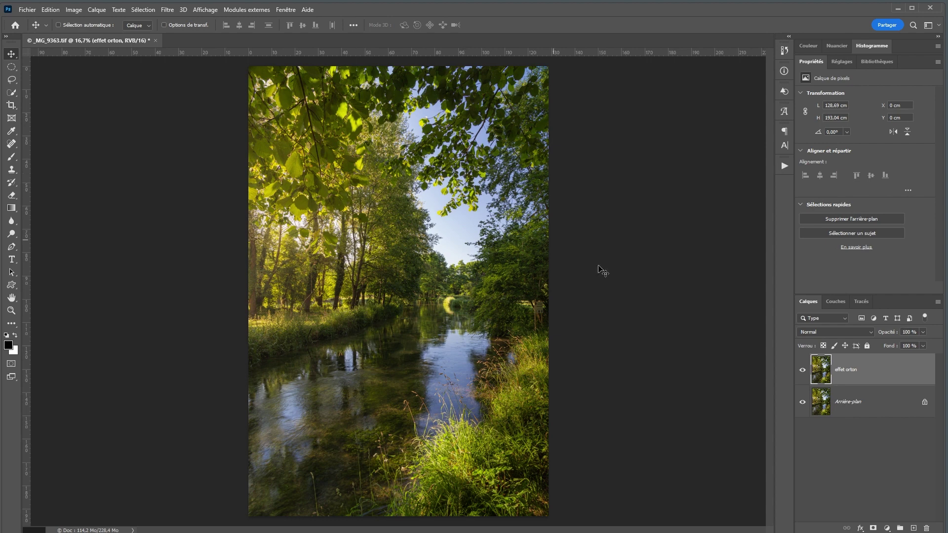
{"action": "right_click", "coordinate": [881, 372]}
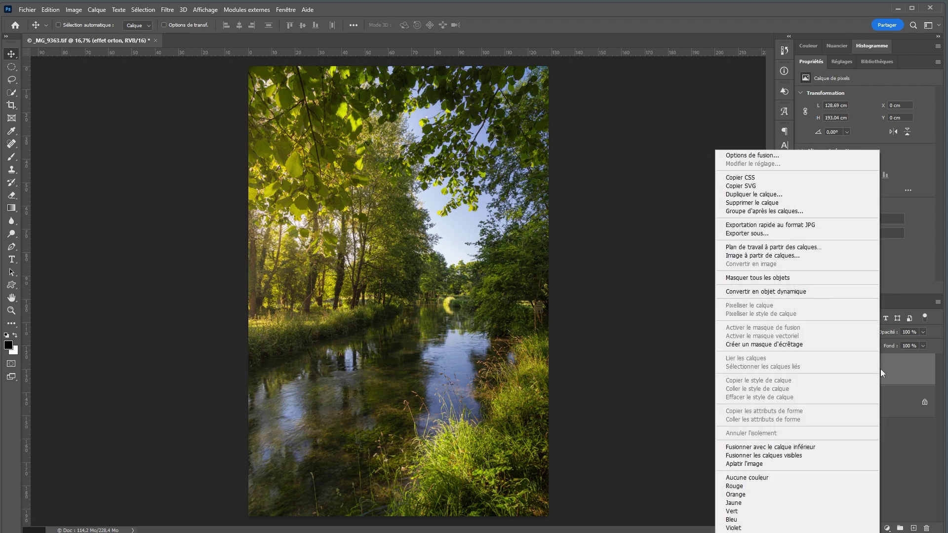
{"action": "left_click", "coordinate": [781, 291]}
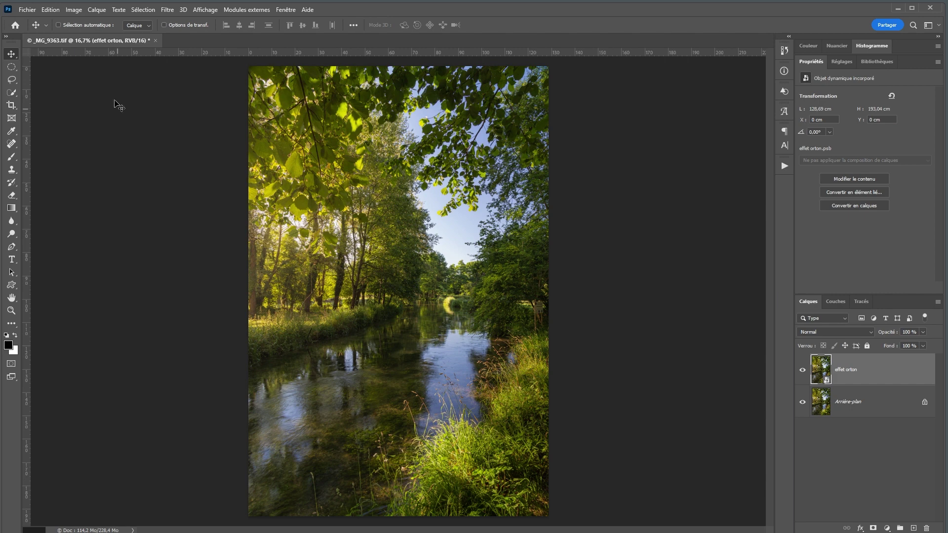
Apply a Gaussian blur with a radius of 16 pixels to the effet orton layer
{"action": "left_click", "coordinate": [166, 10]}
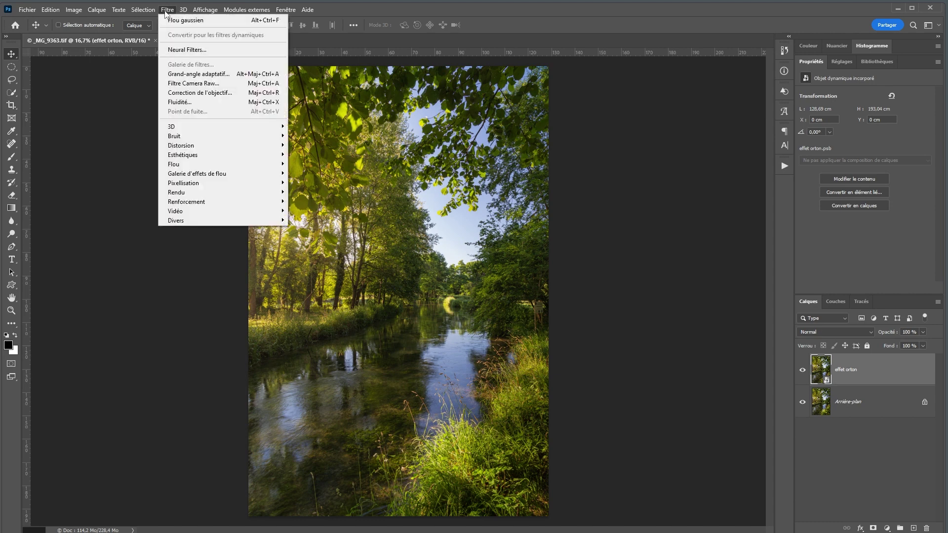
{"action": "mouse_move", "coordinate": [178, 170]}
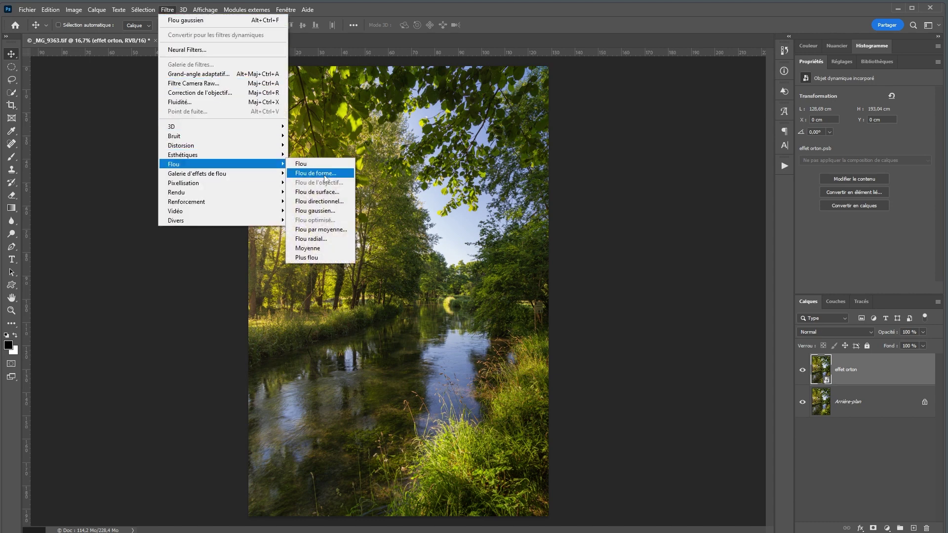
{"action": "left_click", "coordinate": [333, 212]}
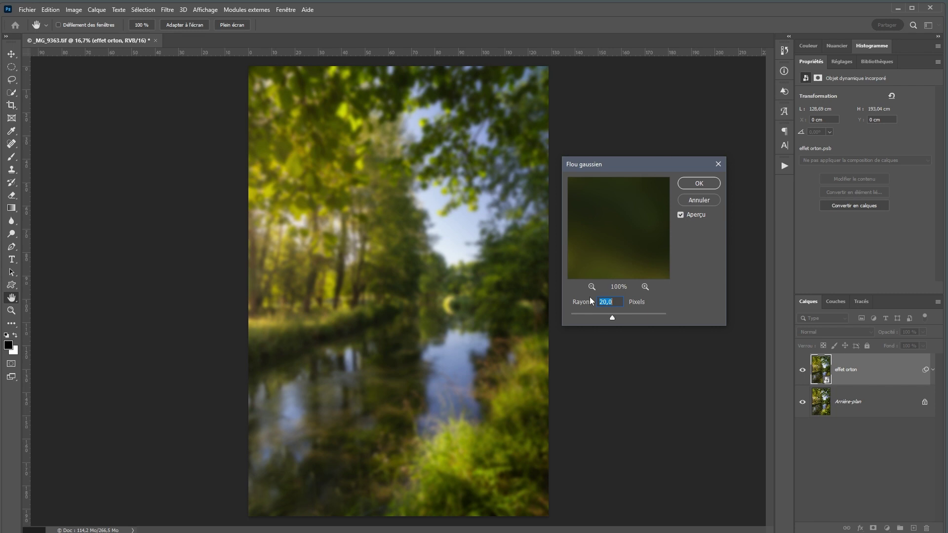
{"action": "type", "text": "10"}
{"action": "type", "text": "16"}
{"action": "left_click", "coordinate": [698, 185]}
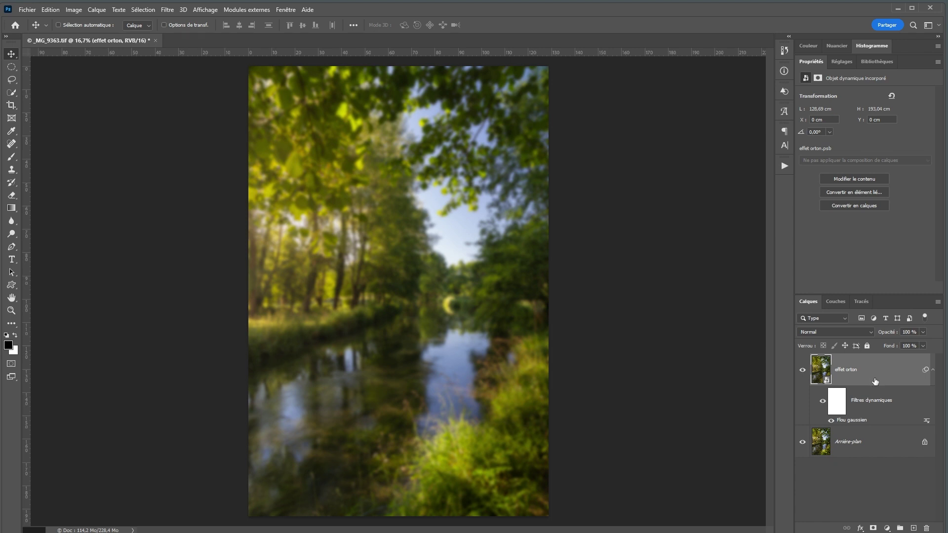
Add a Levels adjustment with input black at 20 and input white at 197, clipped to the effet orton layer
{"action": "left_click", "coordinate": [838, 63]}
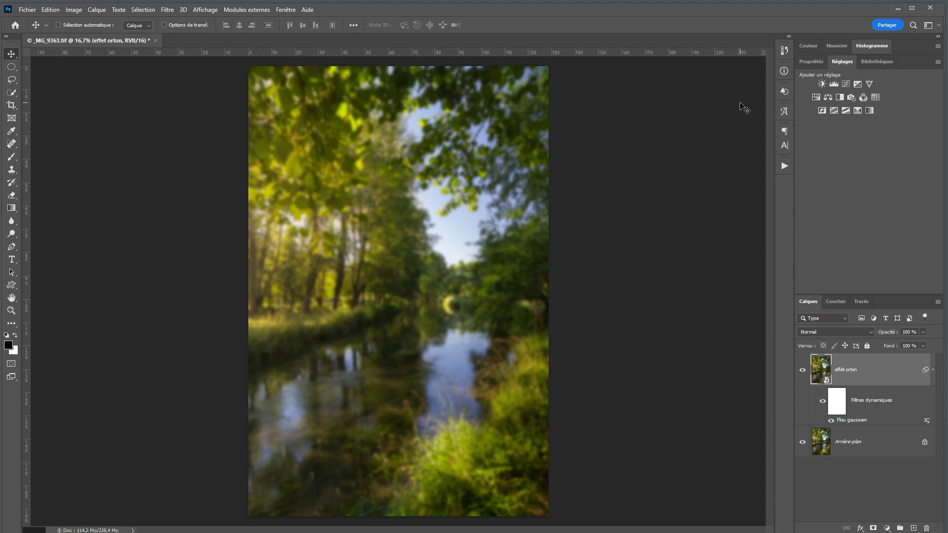
{"action": "left_click", "coordinate": [835, 87]}
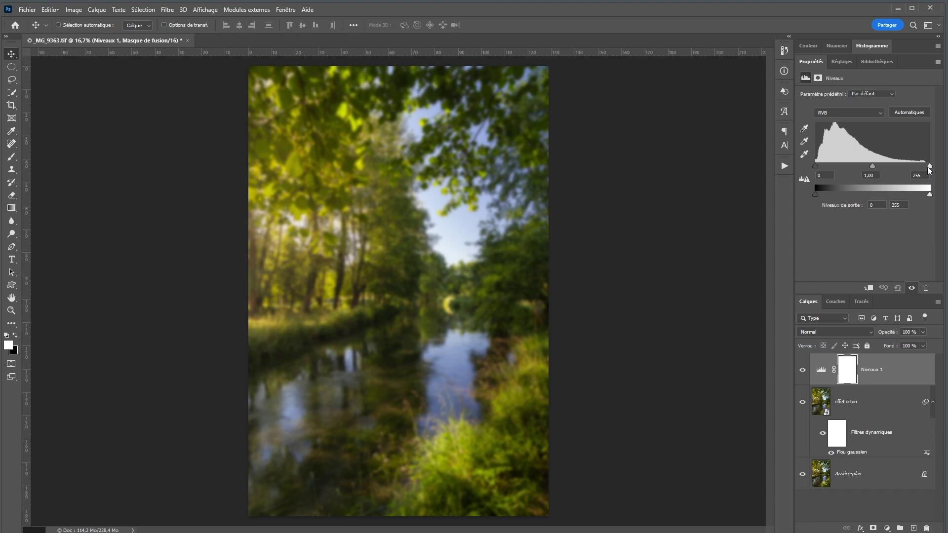
{"action": "left_click_drag", "start_coordinate": [929, 168], "coordinate": [914, 167]}
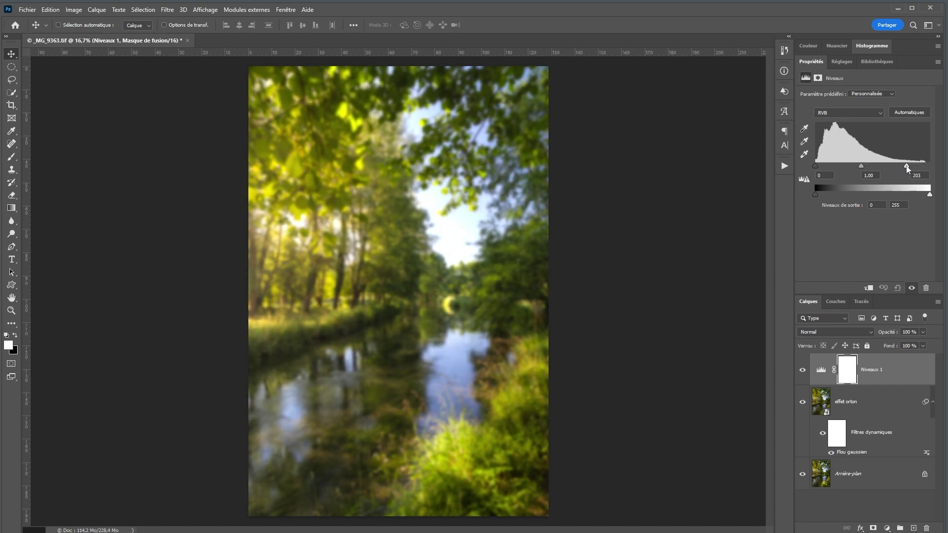
{"action": "left_click_drag", "start_coordinate": [816, 166], "coordinate": [824, 167]}
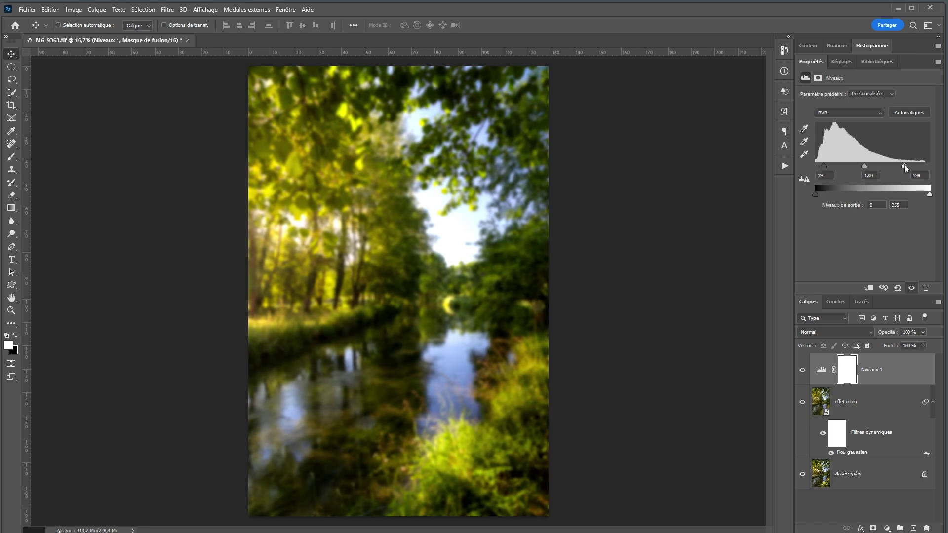
{"action": "left_click_drag", "start_coordinate": [824, 166], "coordinate": [824, 167]}
{"action": "left_click", "coordinate": [869, 289]}
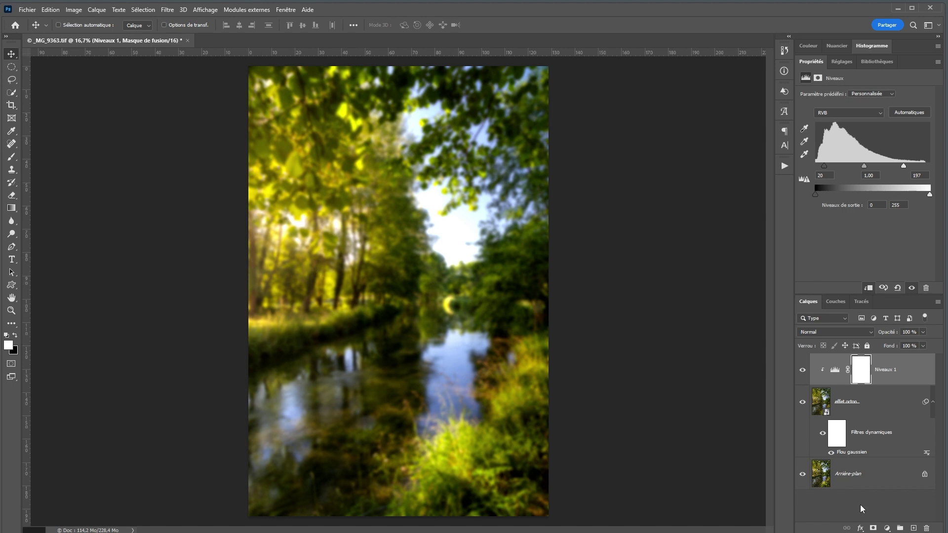
Lower the opacity of the effet orton layer to 20%
{"action": "left_click", "coordinate": [882, 405]}
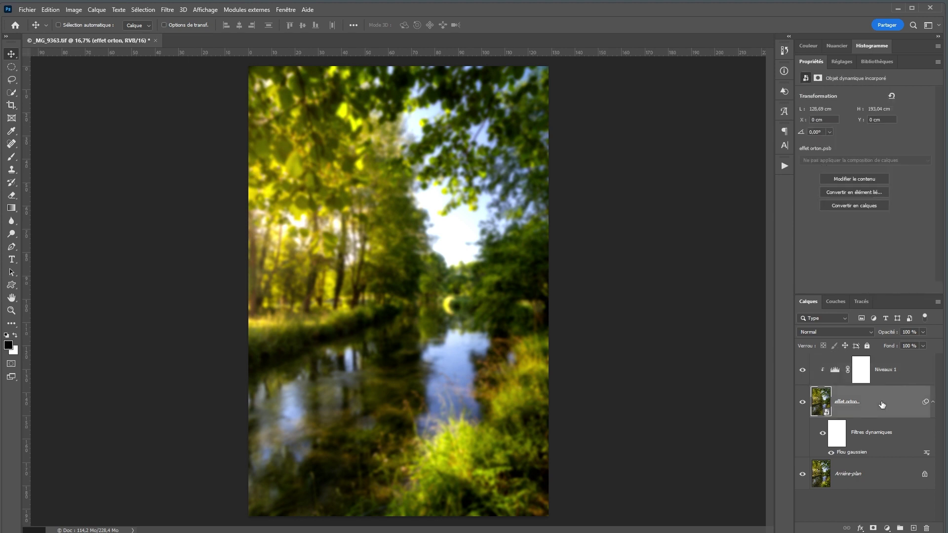
{"action": "left_click", "coordinate": [923, 332]}
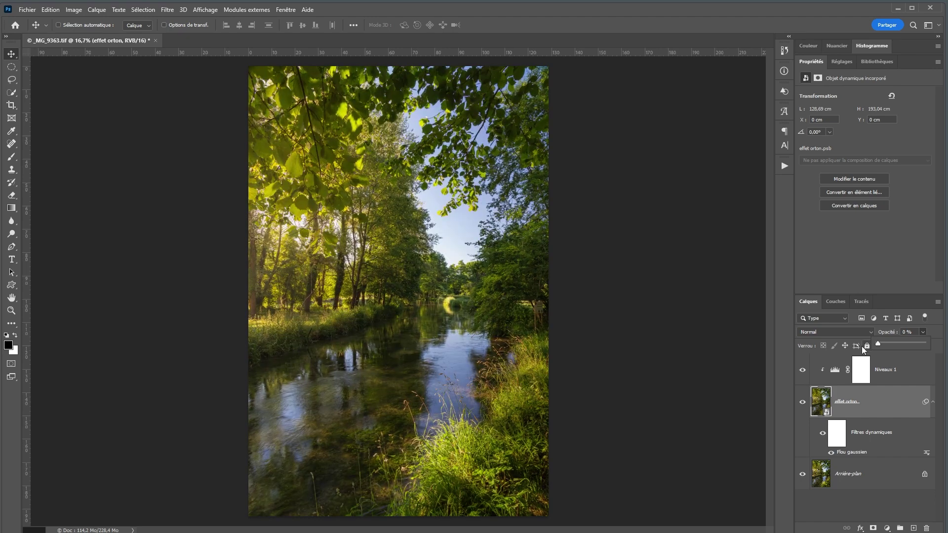
{"action": "left_click", "coordinate": [916, 333]}
{"action": "scroll", "coordinate": [915, 333], "scroll_direction": "up", "scroll_amount": 2}
{"action": "scroll", "coordinate": [916, 334], "scroll_direction": "up", "scroll_amount": 3}
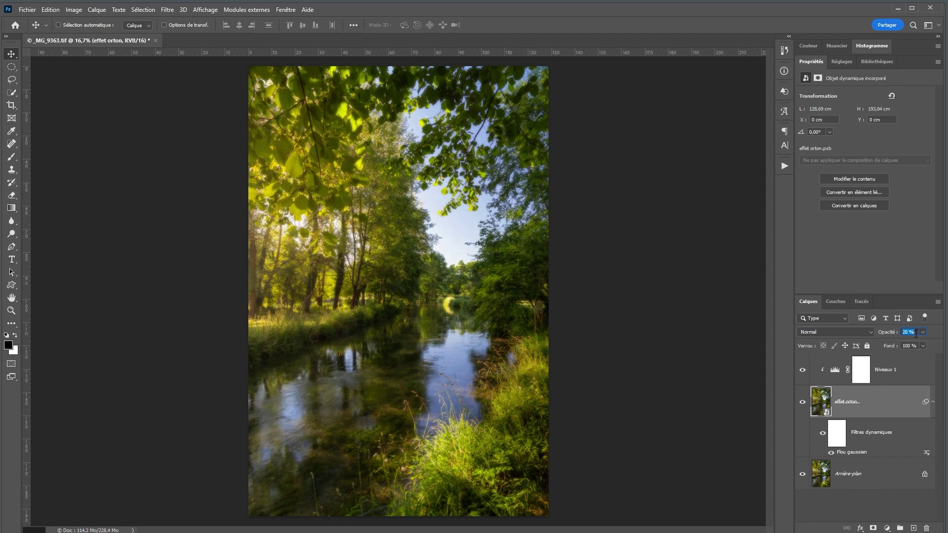
{"action": "key", "text": "Return"}
Toggle the effet orton layer's visibility to compare the image with and without the effect
{"action": "left_click", "coordinate": [802, 404]}
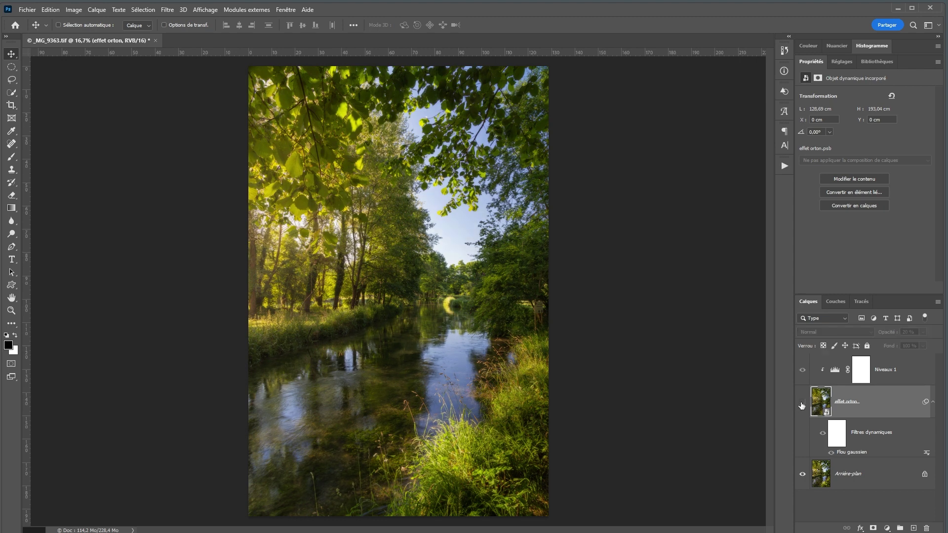
{"action": "left_click", "coordinate": [801, 404]}
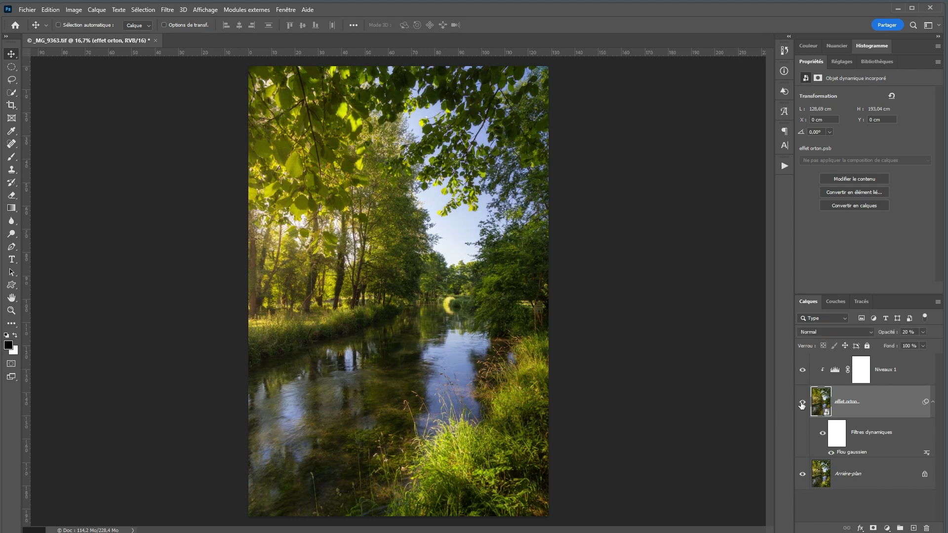
{"action": "left_click", "coordinate": [802, 404]}
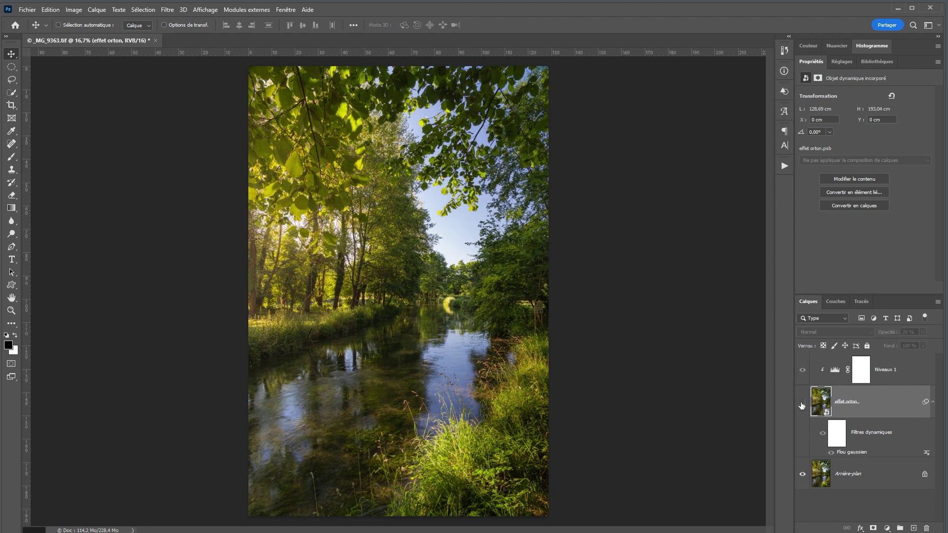
{"action": "left_click", "coordinate": [801, 405]}
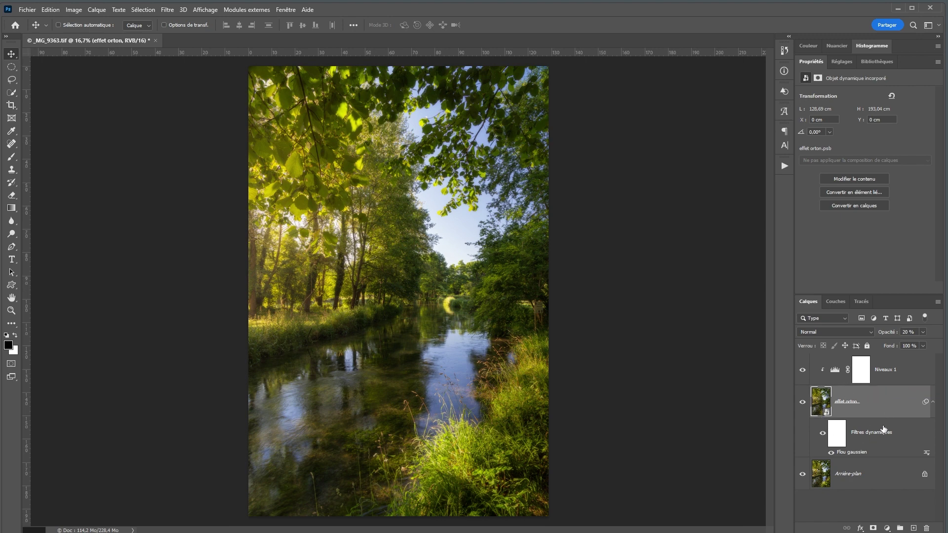
{"action": "double_click", "coordinate": [860, 453]}
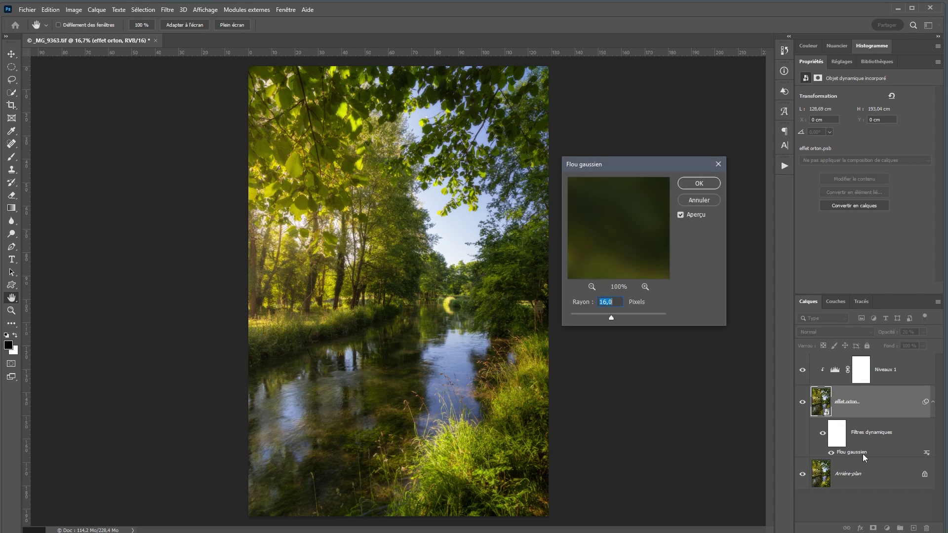
{"action": "left_click_drag", "start_coordinate": [613, 318], "coordinate": [631, 315]}
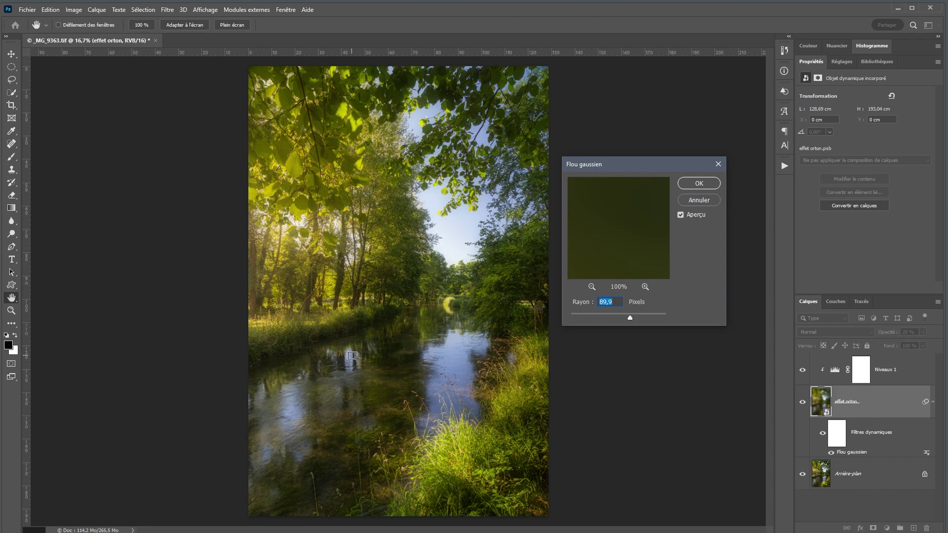
{"action": "type", "text": "16"}
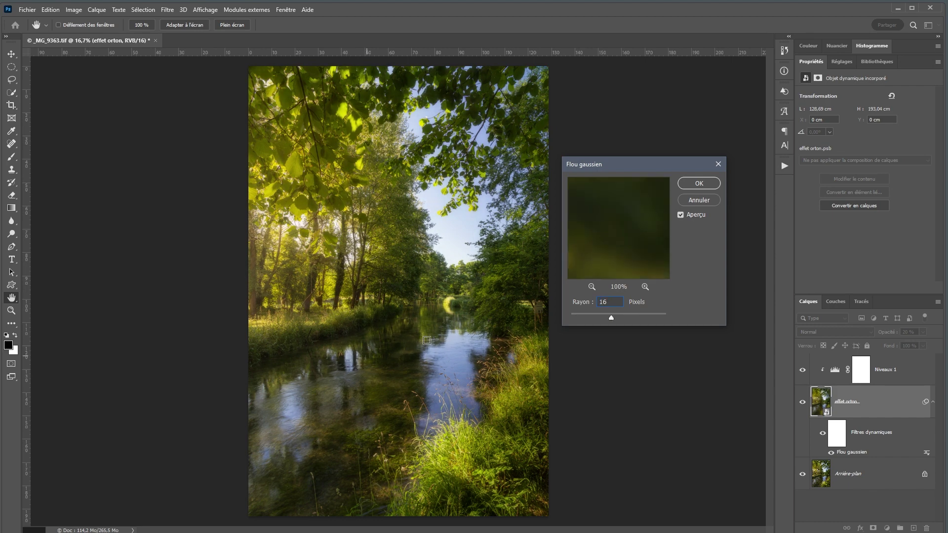
{"action": "left_click", "coordinate": [716, 199]}
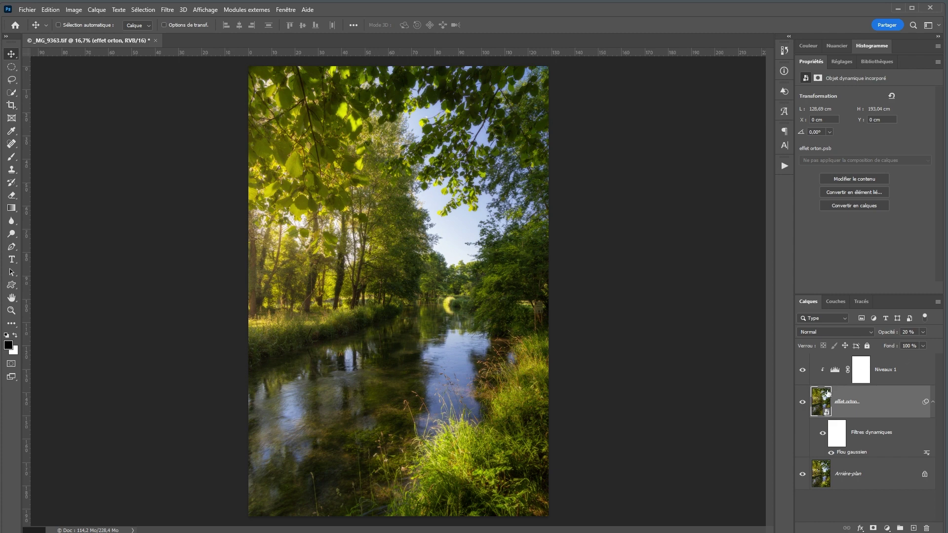
Fine-tune the white input level of the clipped Levels adjustment, and reselect the effet orton layer
{"action": "left_click", "coordinate": [833, 371]}
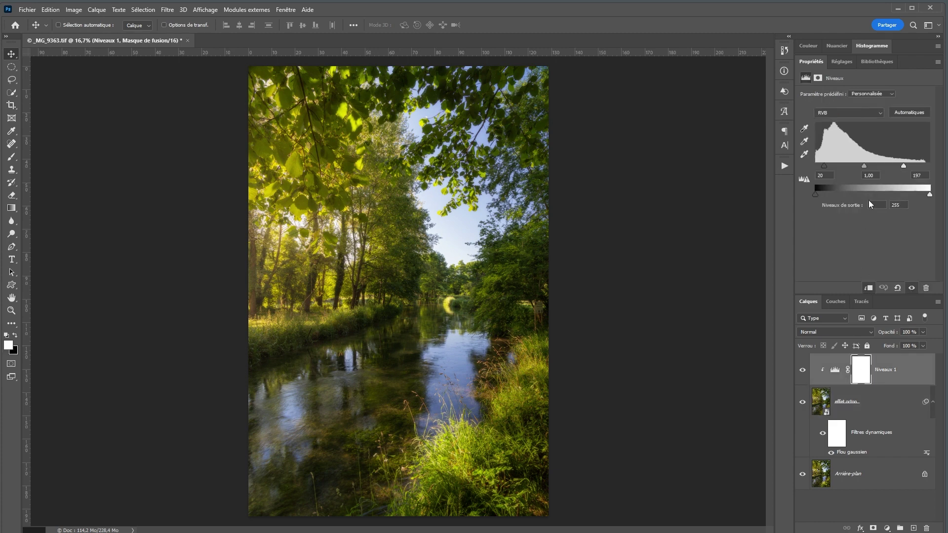
{"action": "mouse_move", "coordinate": [901, 164]}
{"action": "left_mouse_down"}
{"action": "mouse_move", "coordinate": [885, 165]}
{"action": "mouse_move", "coordinate": [908, 166]}
{"action": "mouse_move", "coordinate": [899, 168]}
{"action": "left_mouse_up"}
{"action": "left_click", "coordinate": [879, 399]}
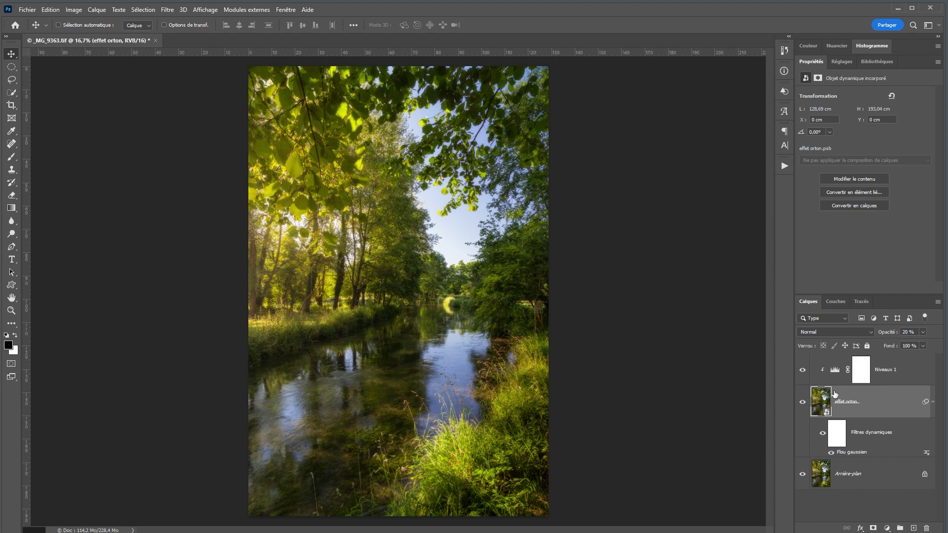
Revert the document to its initial _MG_9363.tif history snapshot
{"action": "left_click", "coordinate": [785, 53]}
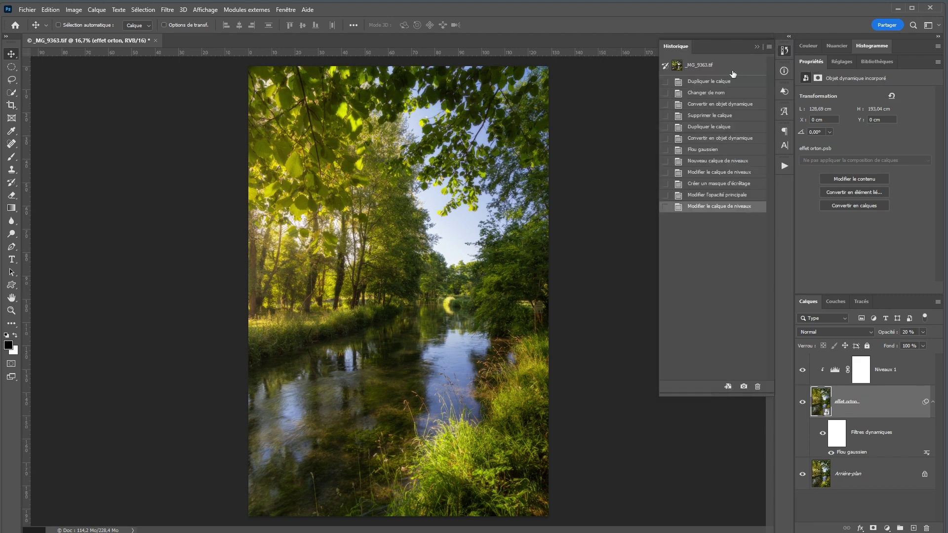
{"action": "left_click", "coordinate": [766, 63]}
{"action": "left_click", "coordinate": [785, 51]}
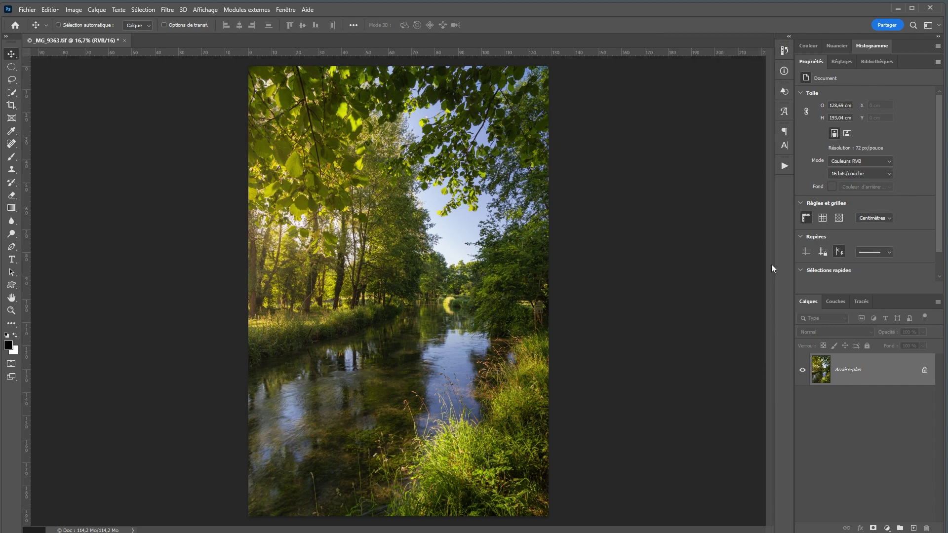
Create a new action set named "actions tuto"
{"action": "left_click", "coordinate": [784, 168]}
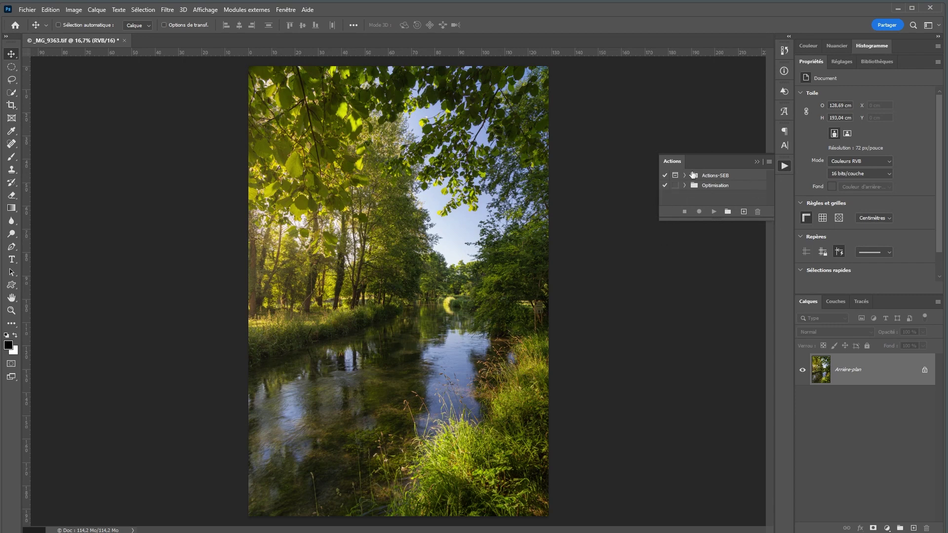
{"action": "left_click_drag", "start_coordinate": [719, 220], "coordinate": [719, 276]}
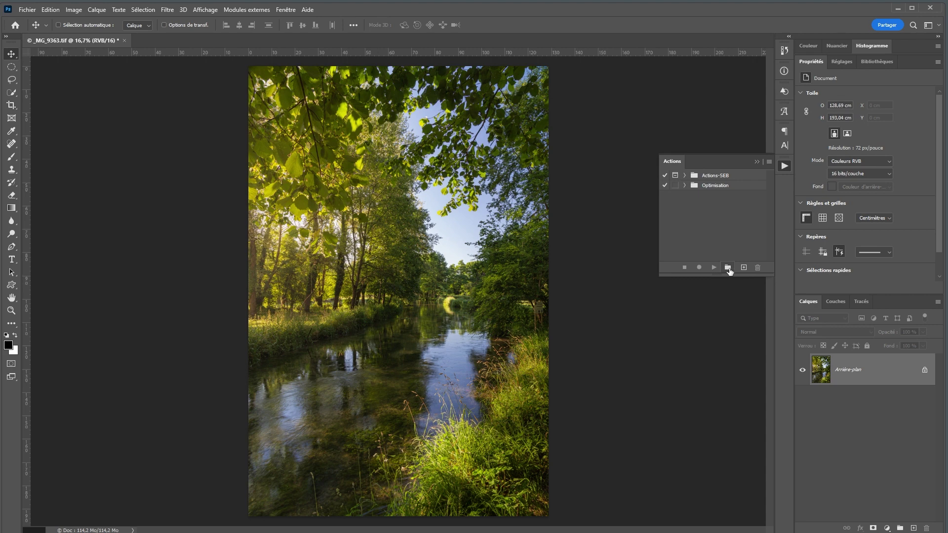
{"action": "left_click", "coordinate": [726, 268]}
{"action": "type", "text": "action"}
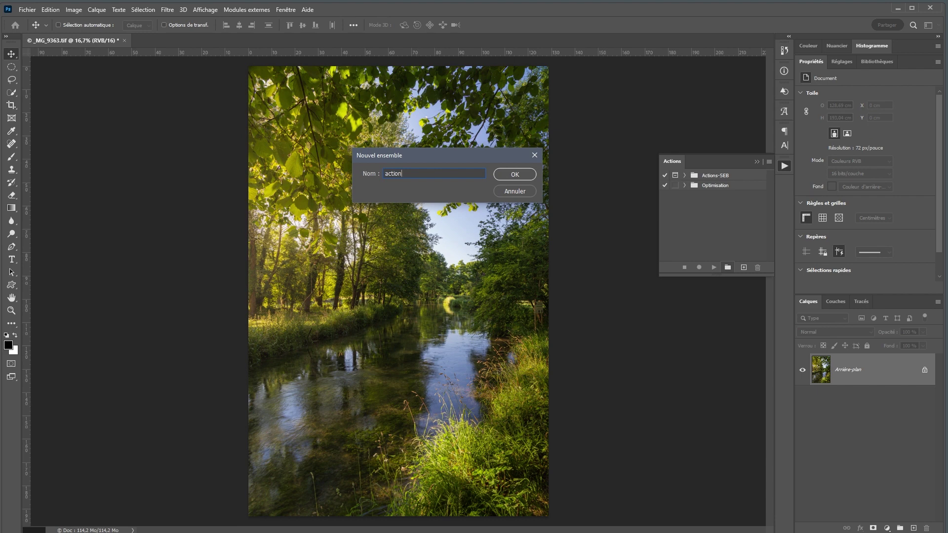
{"action": "type", "text": "s tuto"}
{"action": "left_click", "coordinate": [514, 175]}
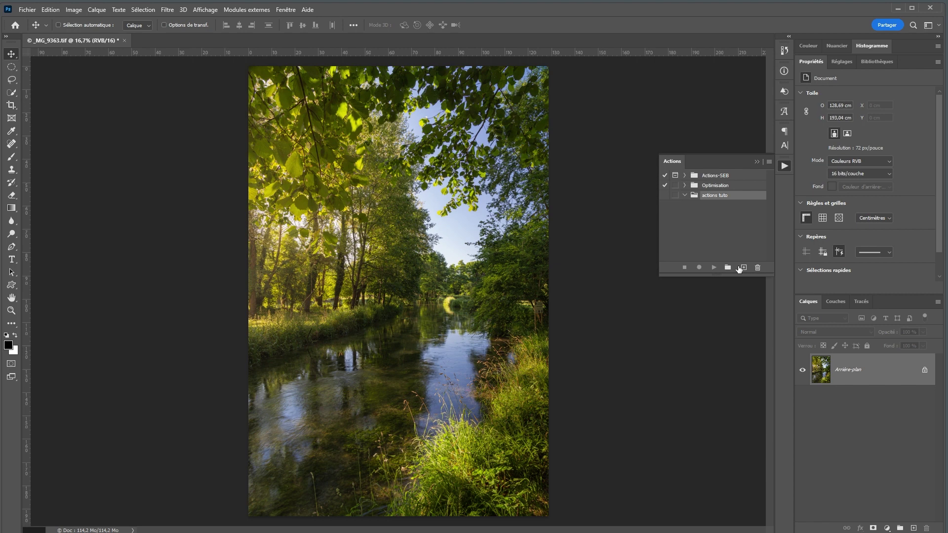
Create a violet action named "Effet Orton" in the "actions tuto" set without a function key and start recording it
{"action": "left_click", "coordinate": [744, 268]}
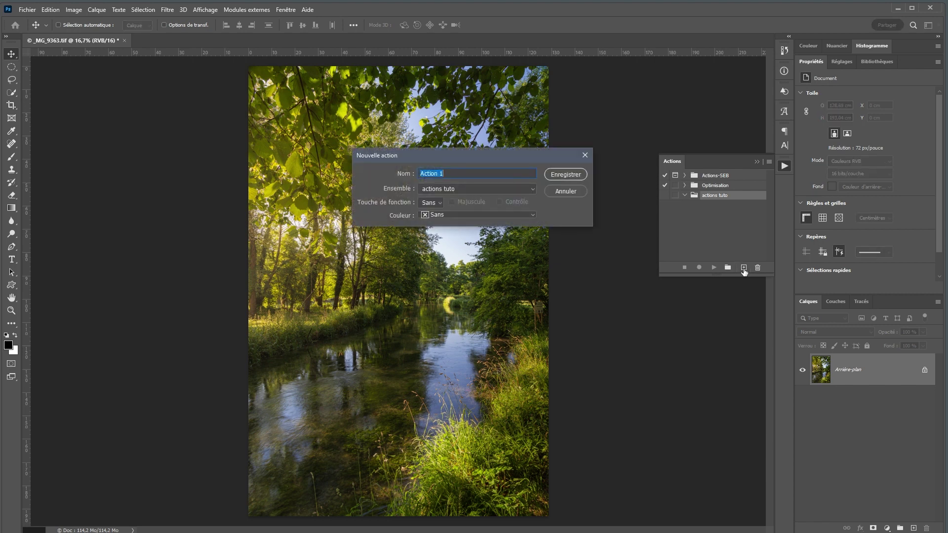
{"action": "type", "text": "Effet Orton"}
{"action": "left_click", "coordinate": [439, 203]}
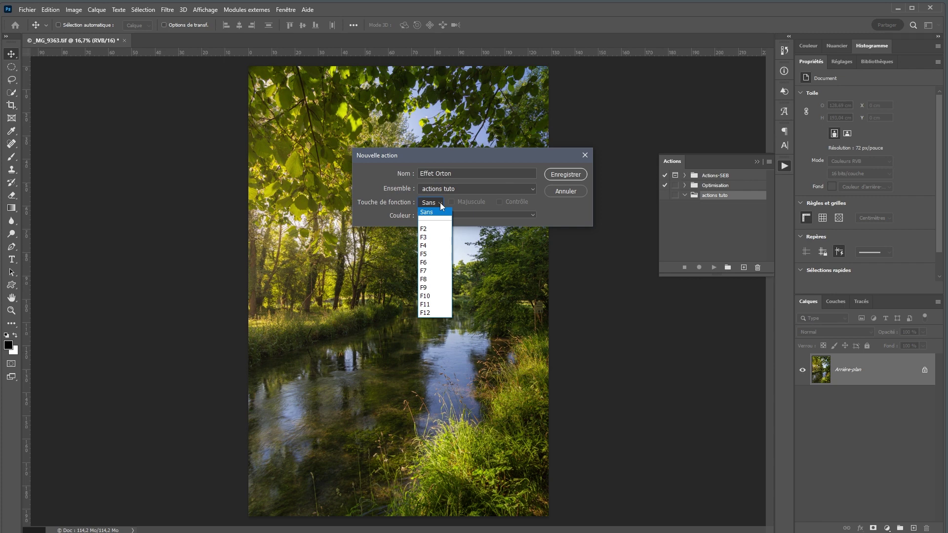
{"action": "left_click", "coordinate": [440, 203]}
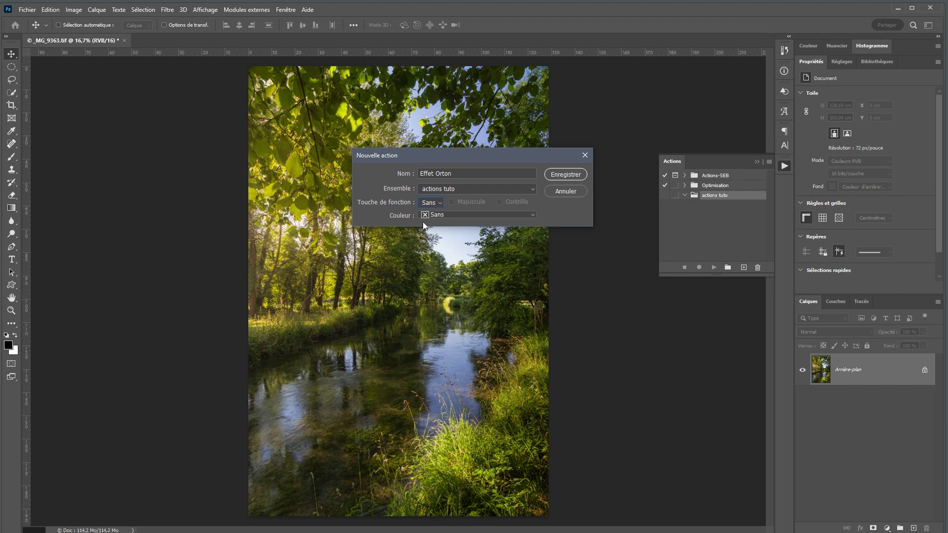
{"action": "left_click", "coordinate": [531, 215]}
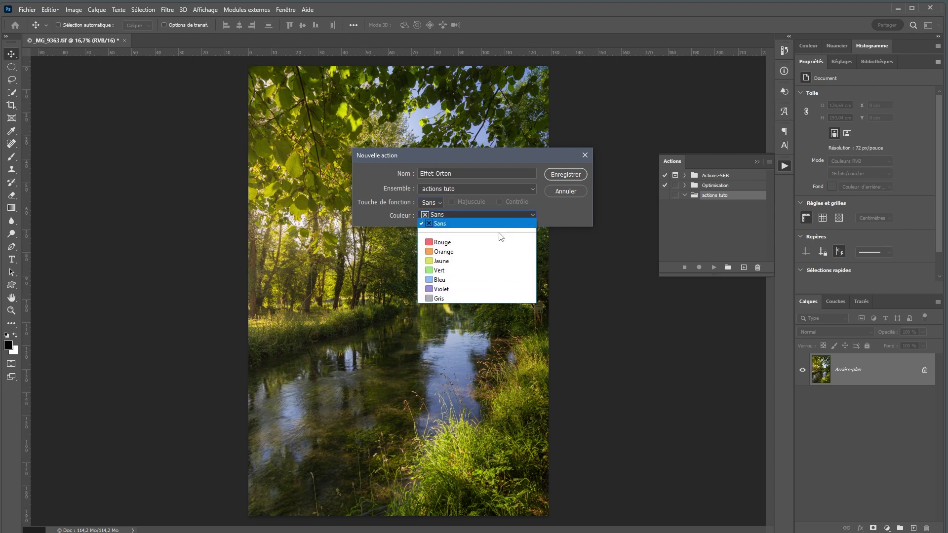
{"action": "left_click", "coordinate": [452, 288]}
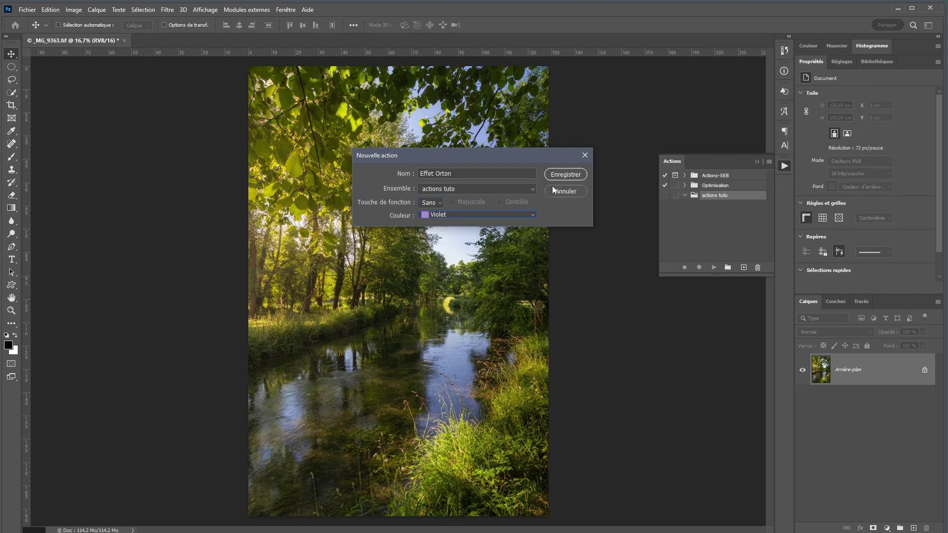
{"action": "left_click", "coordinate": [563, 175]}
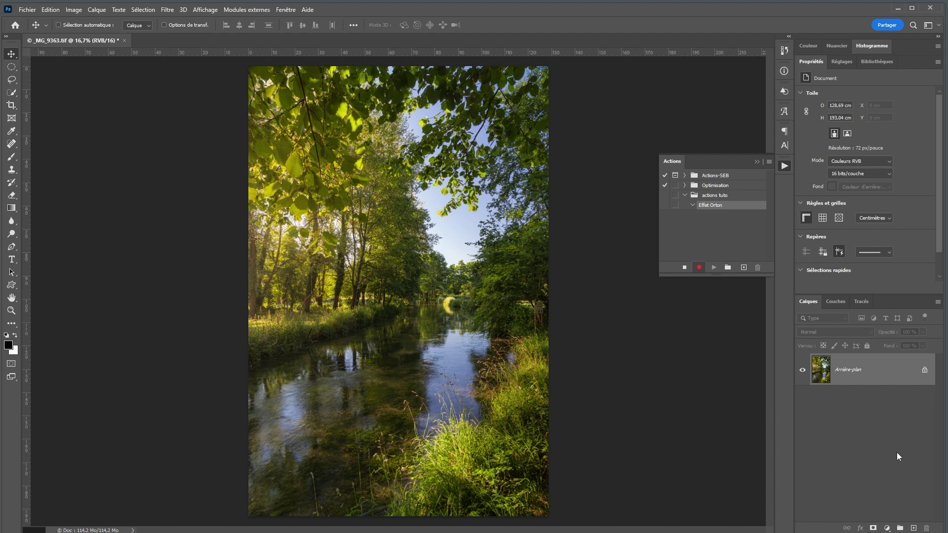
Duplicate the Arrière-plan layer as "Effet Orton" and convert the copy to a smart object
{"action": "right_click", "coordinate": [888, 374]}
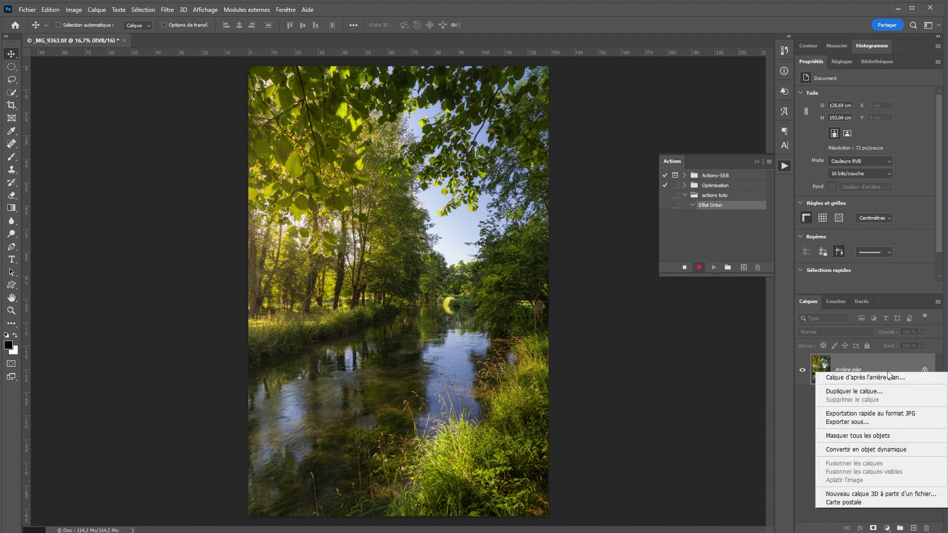
{"action": "left_click", "coordinate": [870, 393]}
{"action": "type", "text": "Effet Orton"}
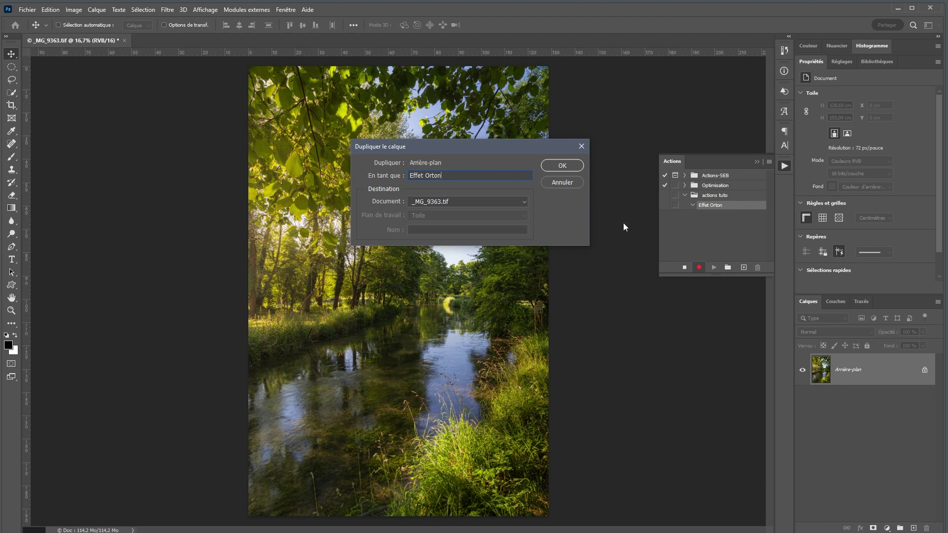
{"action": "left_click", "coordinate": [572, 169]}
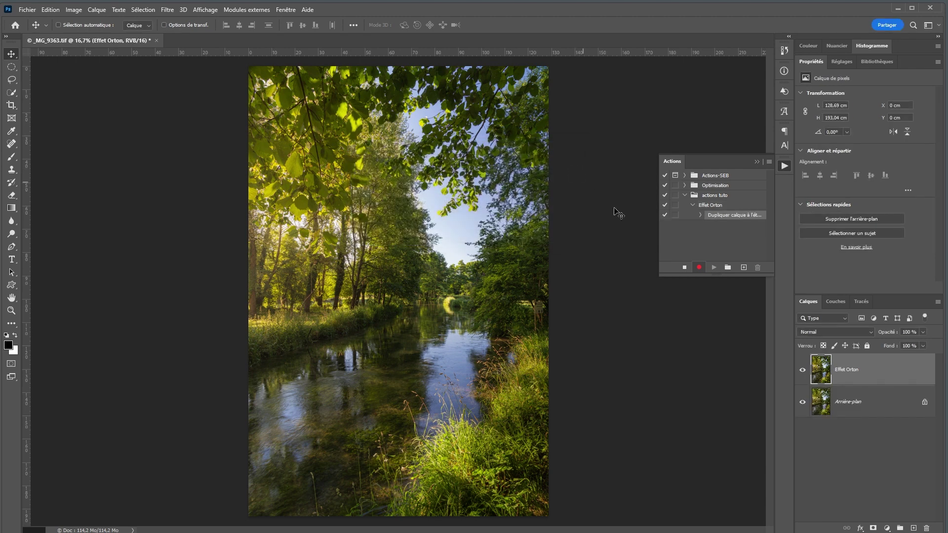
{"action": "right_click", "coordinate": [877, 374]}
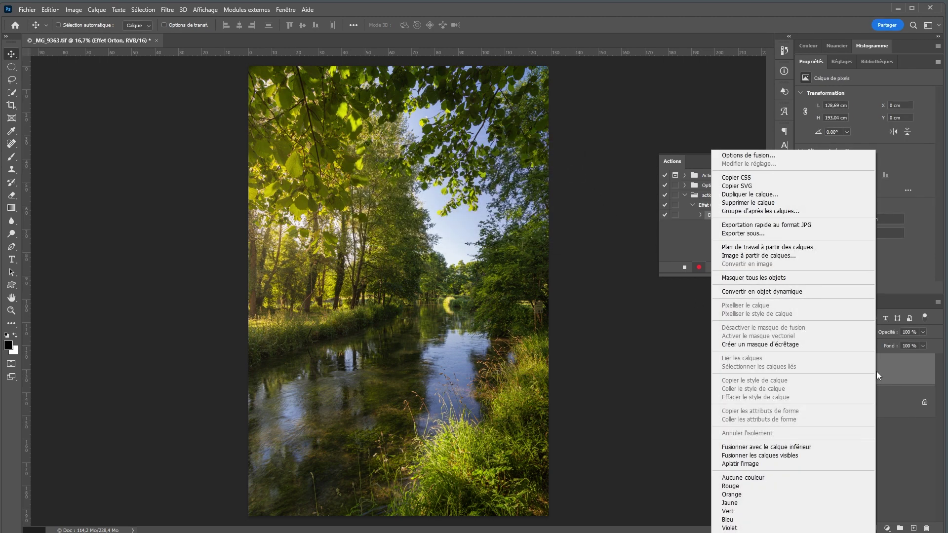
{"action": "left_click", "coordinate": [803, 293]}
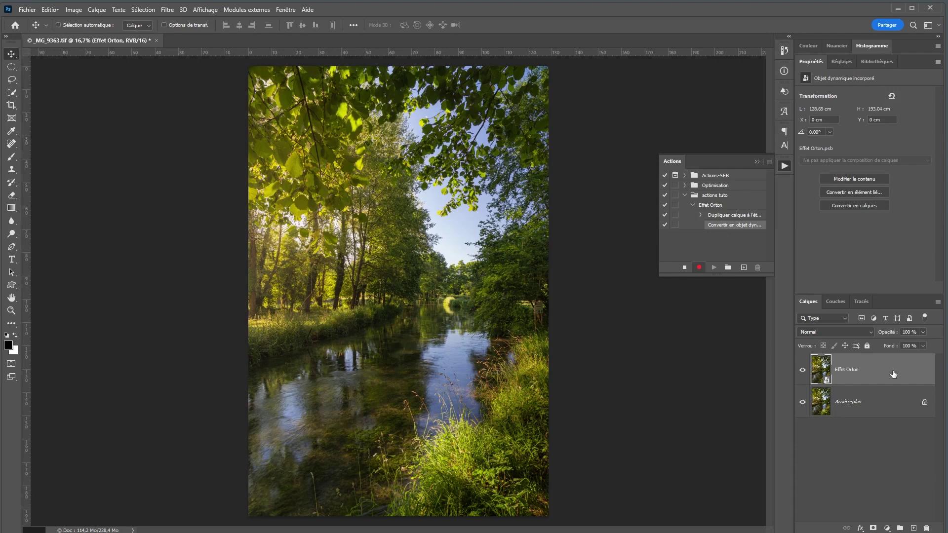
Apply a Gaussian blur with a 16 px radius to the Effet Orton smart object
{"action": "left_click", "coordinate": [166, 10]}
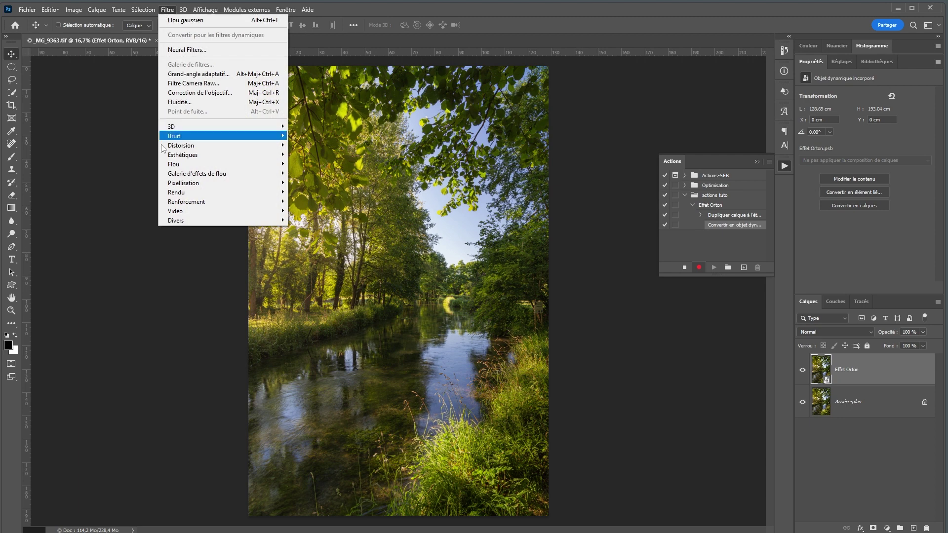
{"action": "mouse_move", "coordinate": [171, 164]}
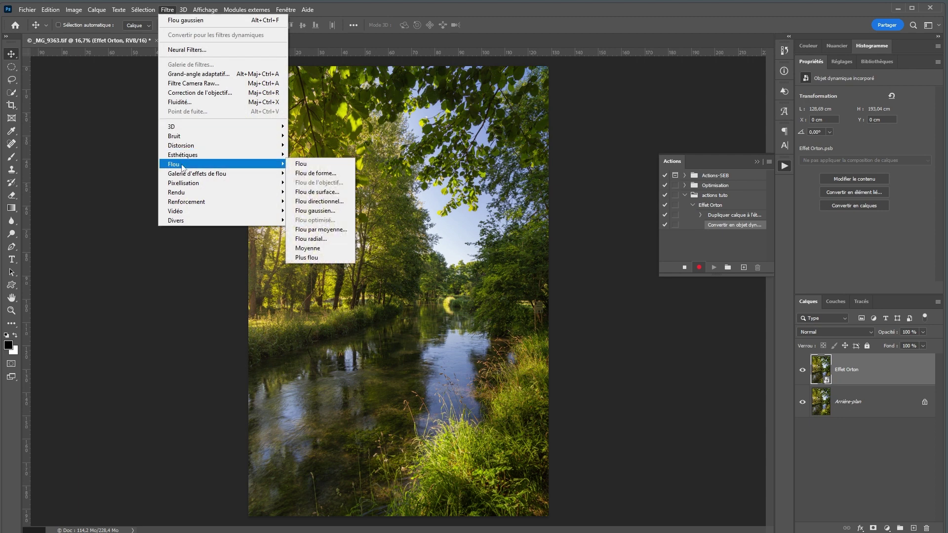
{"action": "left_click", "coordinate": [320, 211]}
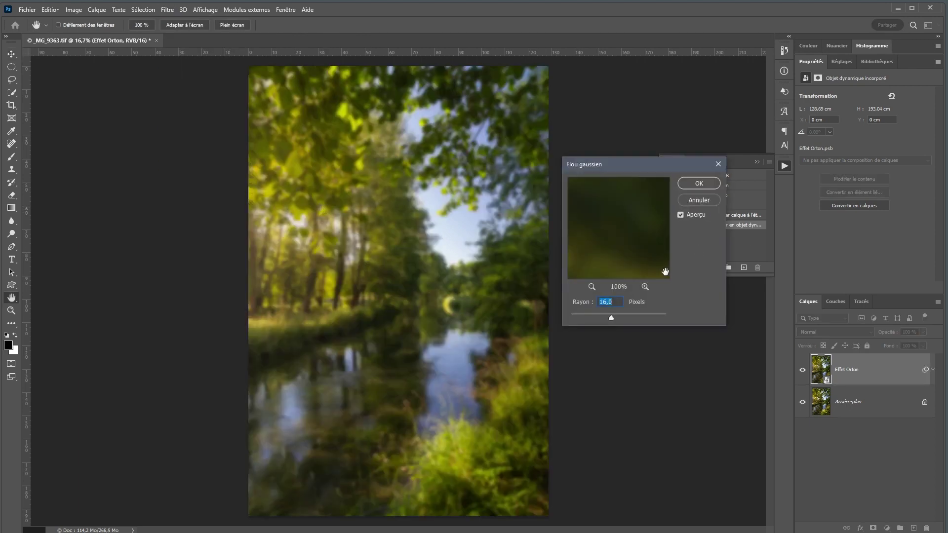
{"action": "left_click", "coordinate": [711, 185]}
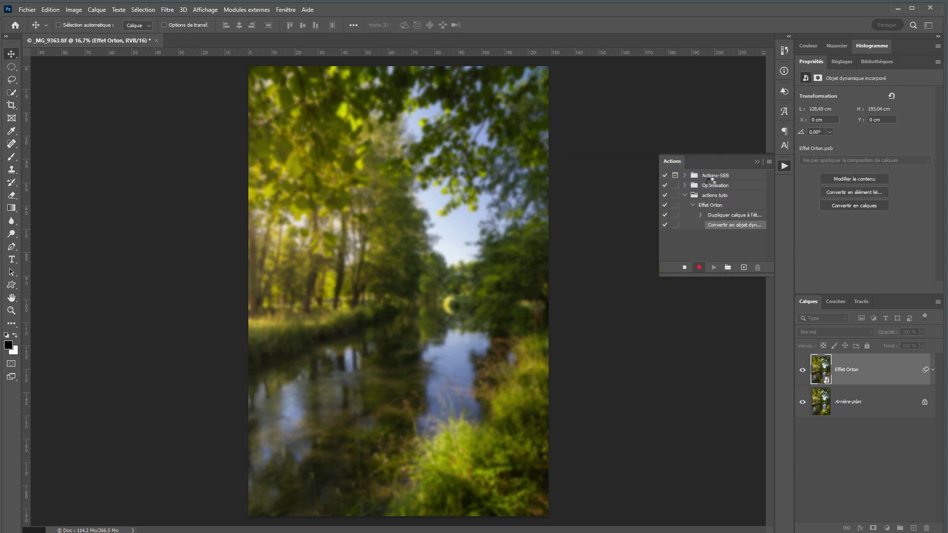
Add a Levels adjustment with black input 14 and white input 222, and clip it to the Effet Orton layer
{"action": "left_click", "coordinate": [840, 63]}
{"action": "left_click", "coordinate": [834, 83]}
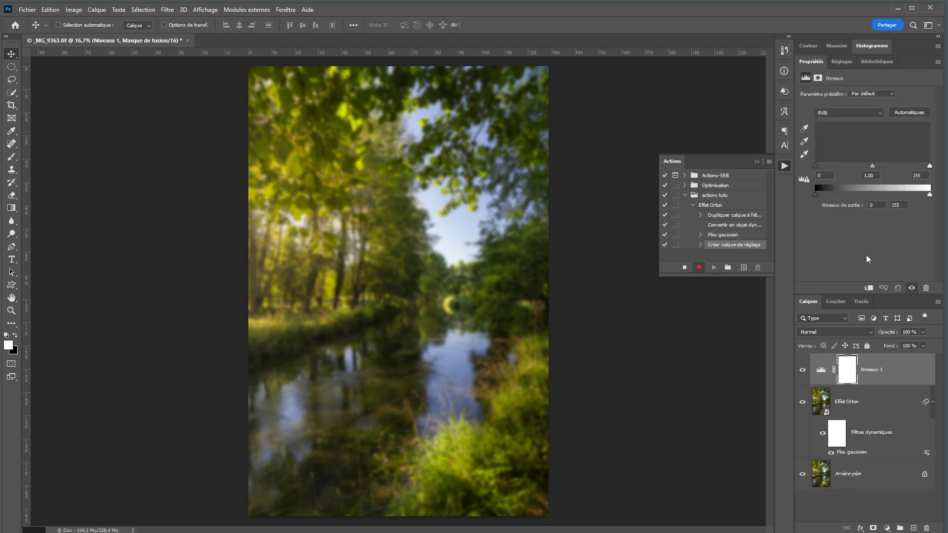
{"action": "left_click_drag", "start_coordinate": [929, 169], "coordinate": [918, 171]}
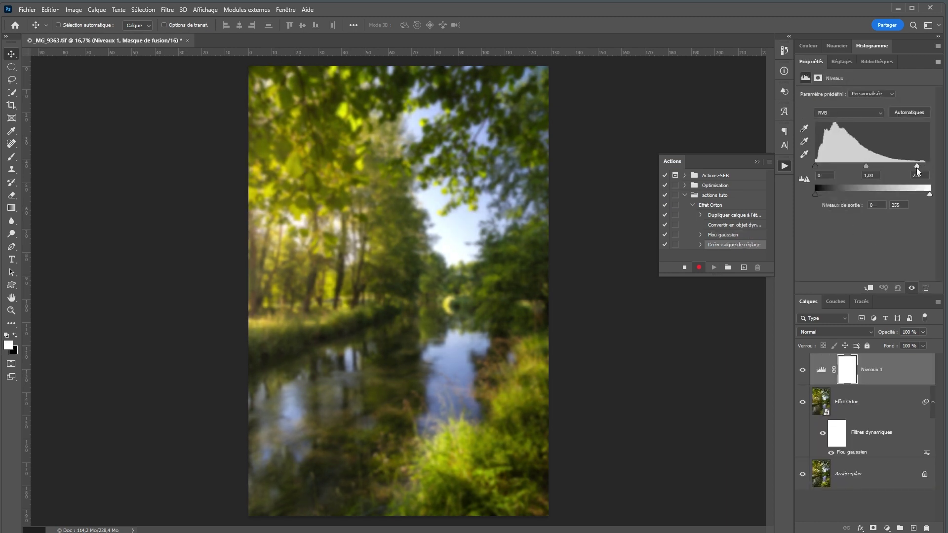
{"action": "left_click_drag", "start_coordinate": [816, 166], "coordinate": [822, 169]}
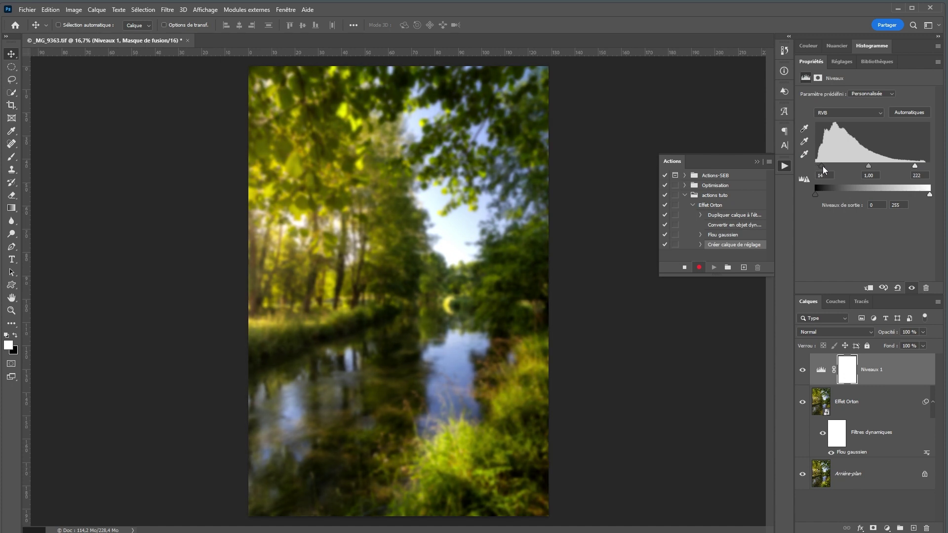
{"action": "left_click", "coordinate": [869, 289]}
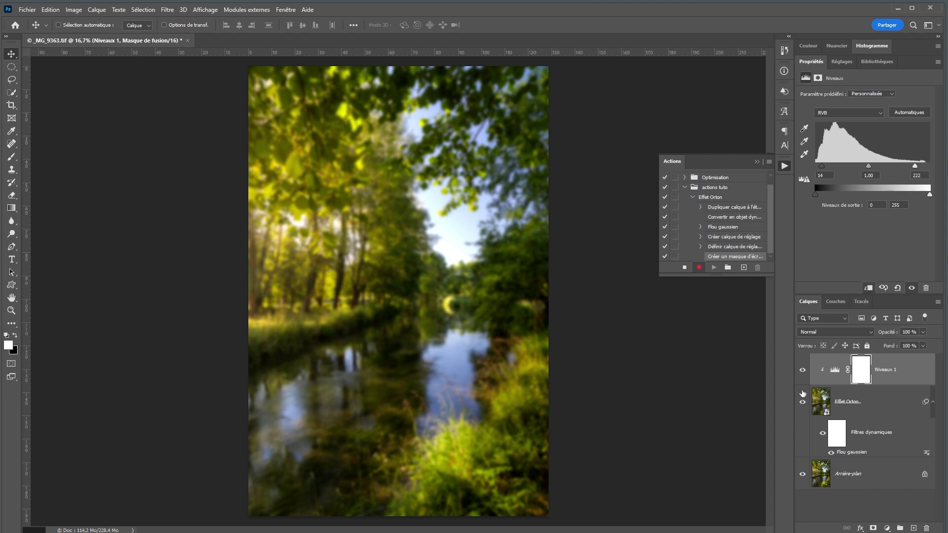
Set the Effet Orton layer's opacity to 0 % and stop recording the action
{"action": "left_click", "coordinate": [894, 406]}
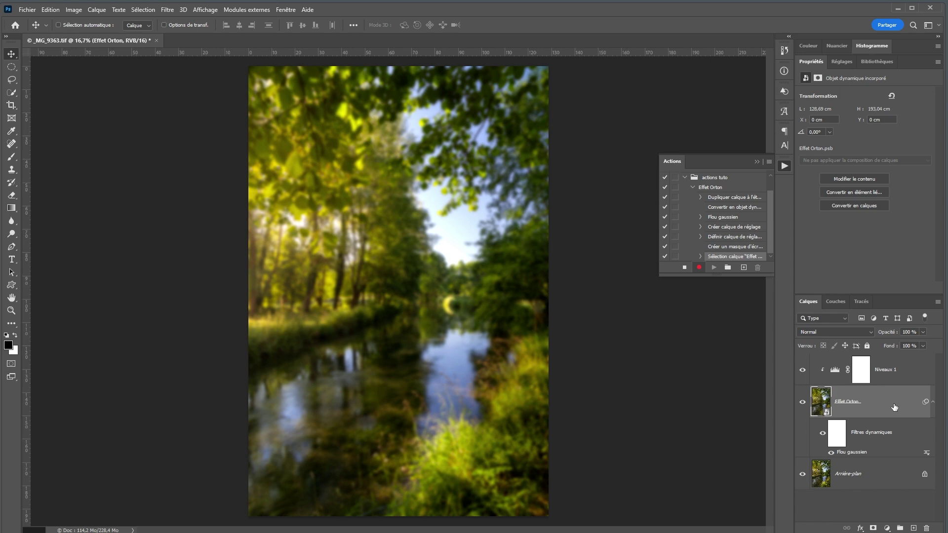
{"action": "left_click", "coordinate": [920, 331]}
{"action": "left_click_drag", "start_coordinate": [922, 341], "coordinate": [751, 342]}
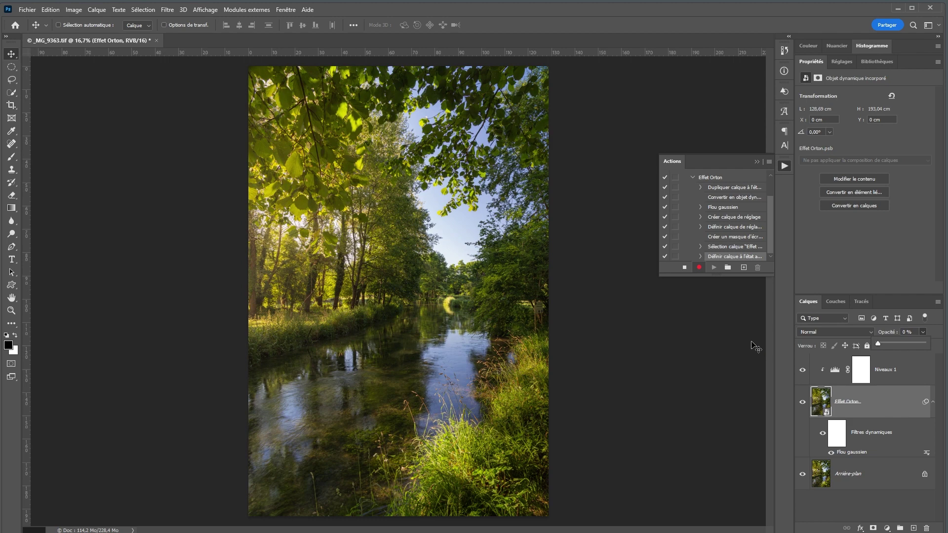
{"action": "left_click", "coordinate": [684, 267]}
Enable the dialog prompts for the action's Flou gaussien and Créer calque de réglage commands, and collapse the Effet Orton action
{"action": "left_click", "coordinate": [675, 207]}
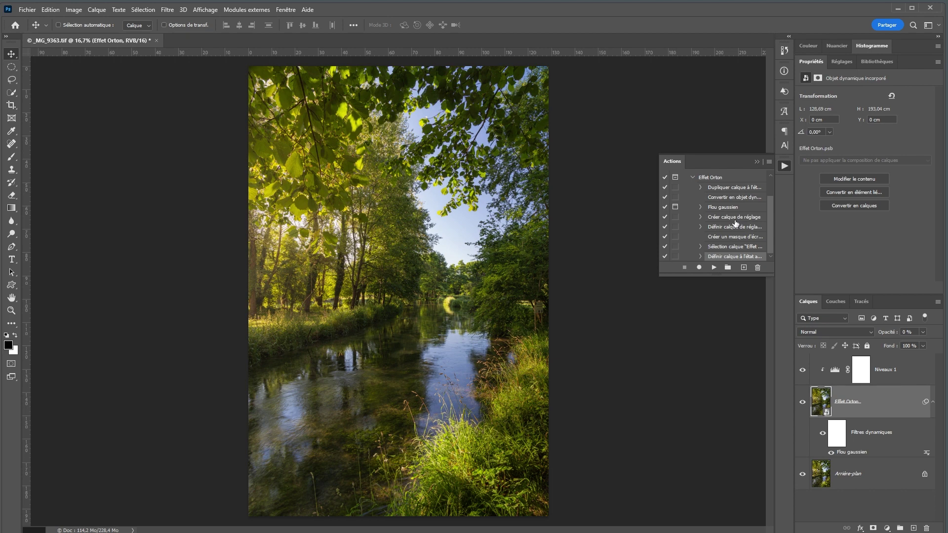
{"action": "left_click", "coordinate": [676, 218]}
{"action": "left_click", "coordinate": [693, 177]}
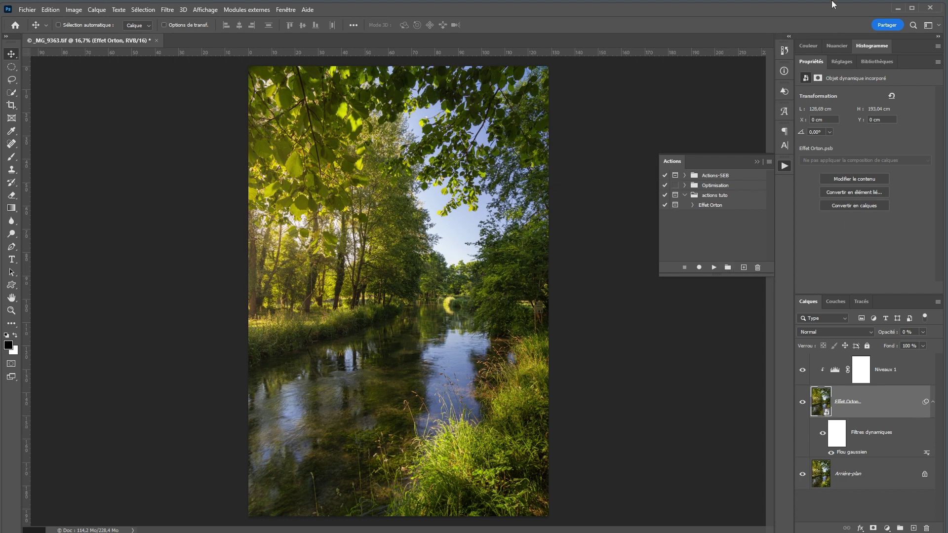
Revert the document to the _MG_9363.tif snapshot in the history
{"action": "left_click", "coordinate": [785, 51]}
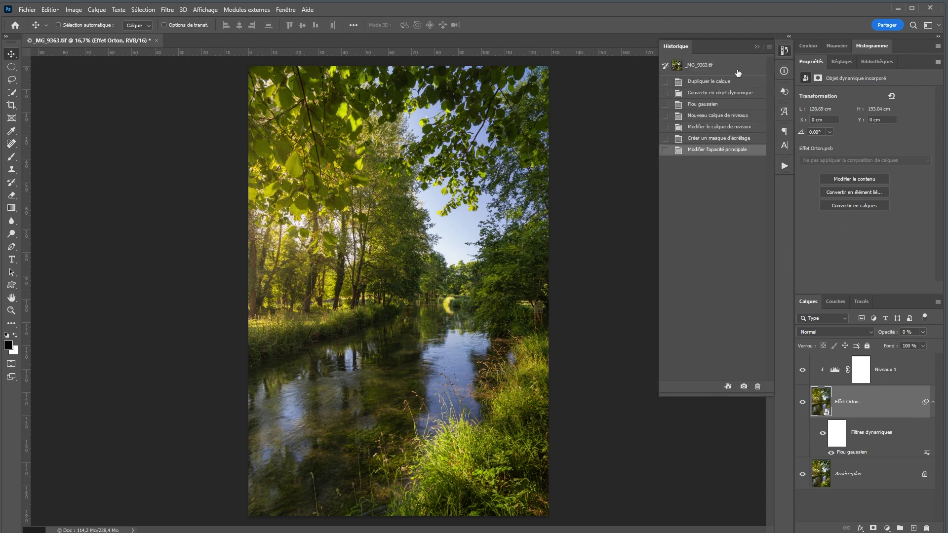
{"action": "left_click", "coordinate": [738, 72]}
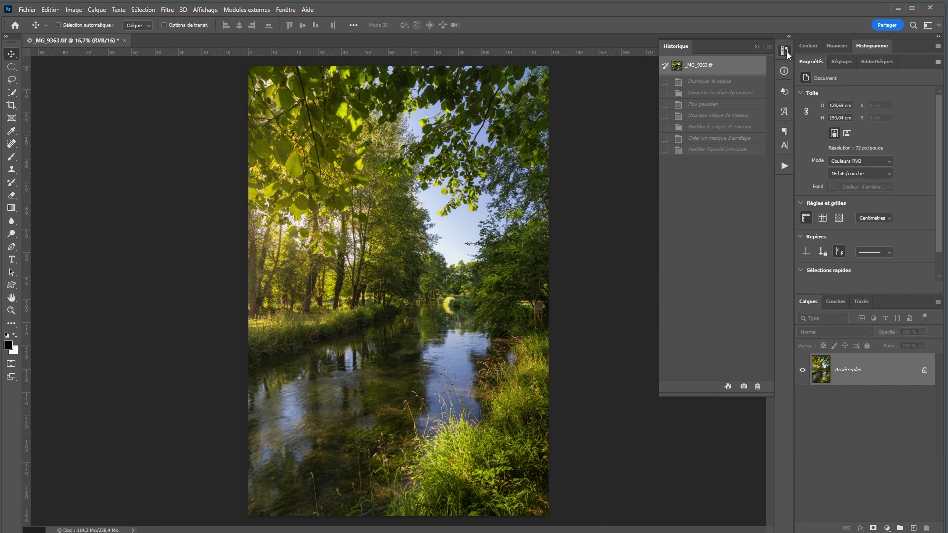
{"action": "left_click", "coordinate": [785, 51]}
Play the Effet Orton action, accepting the 16 px Gaussian blur and the new Niveaux 1 adjustment layer
{"action": "left_click", "coordinate": [784, 166]}
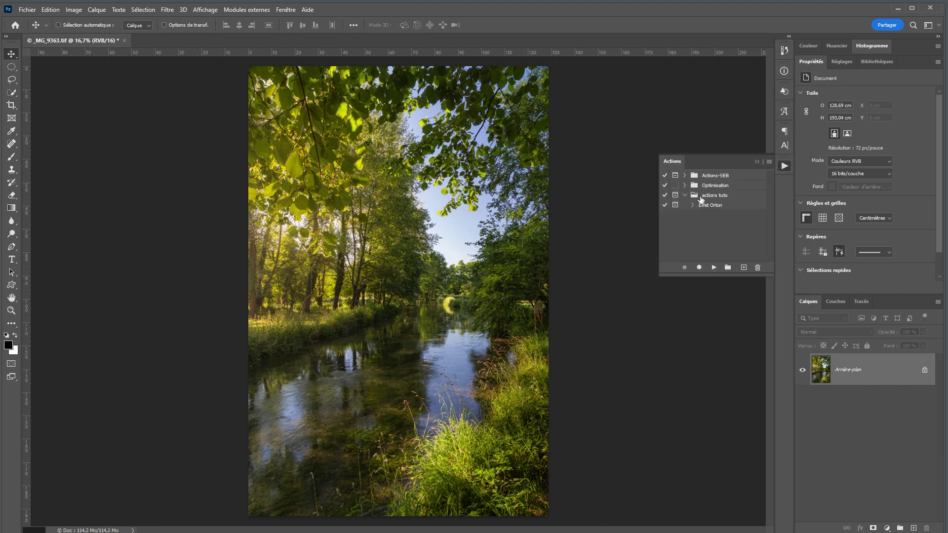
{"action": "left_click", "coordinate": [734, 206]}
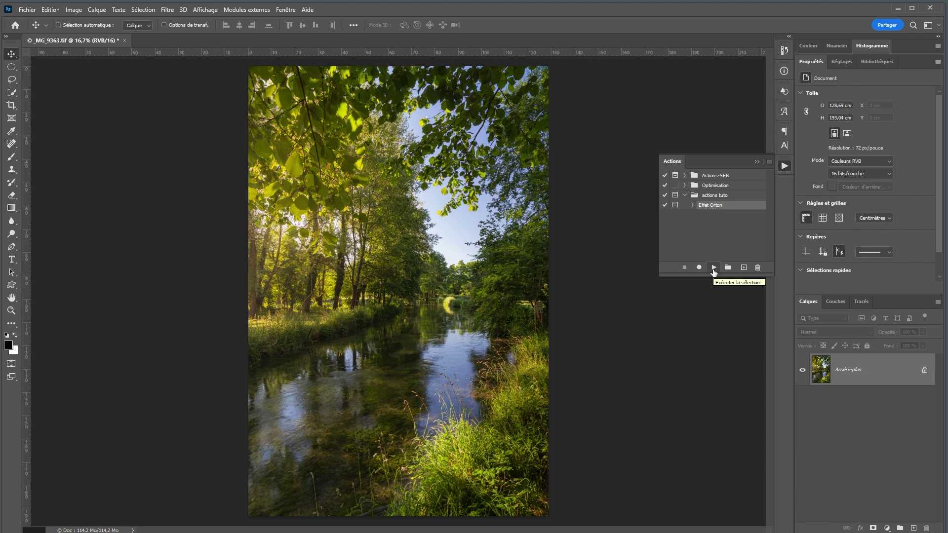
{"action": "left_click", "coordinate": [713, 269]}
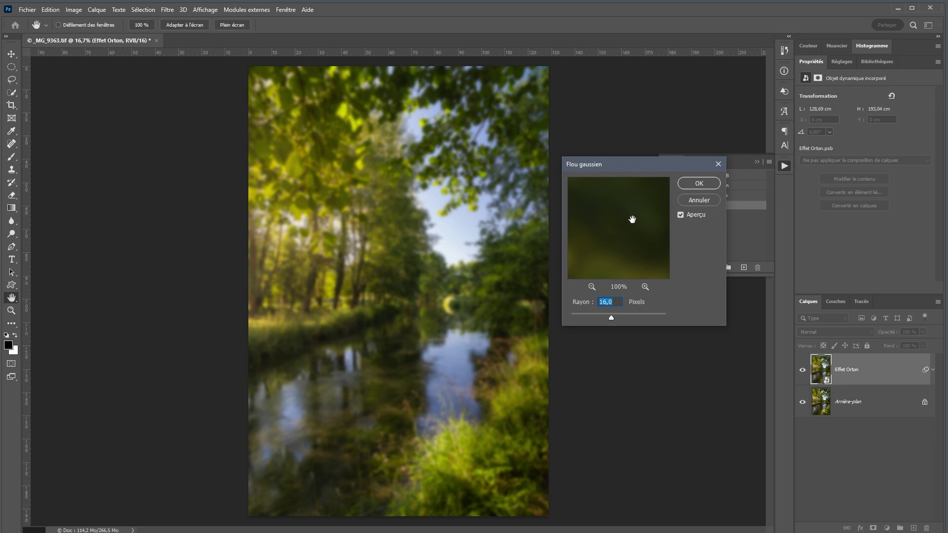
{"action": "left_click", "coordinate": [699, 184]}
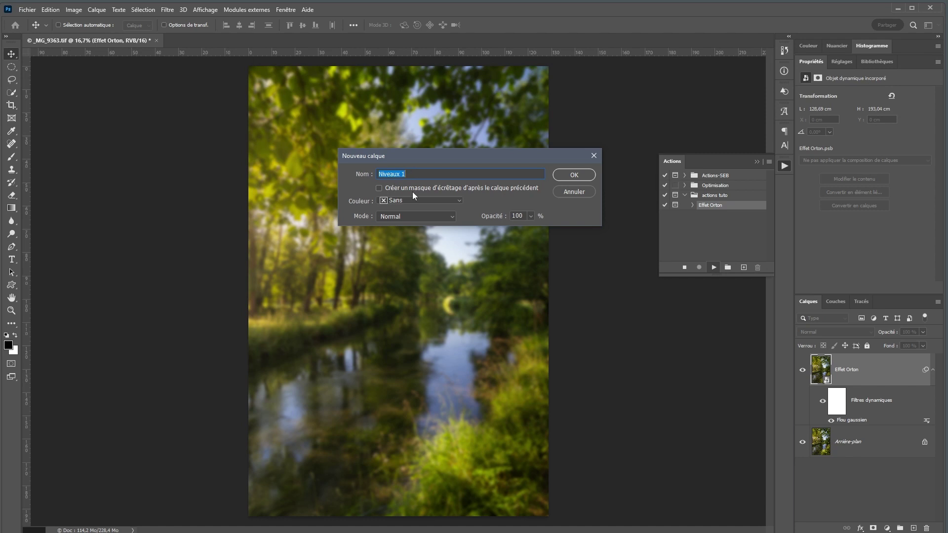
{"action": "left_click", "coordinate": [573, 175]}
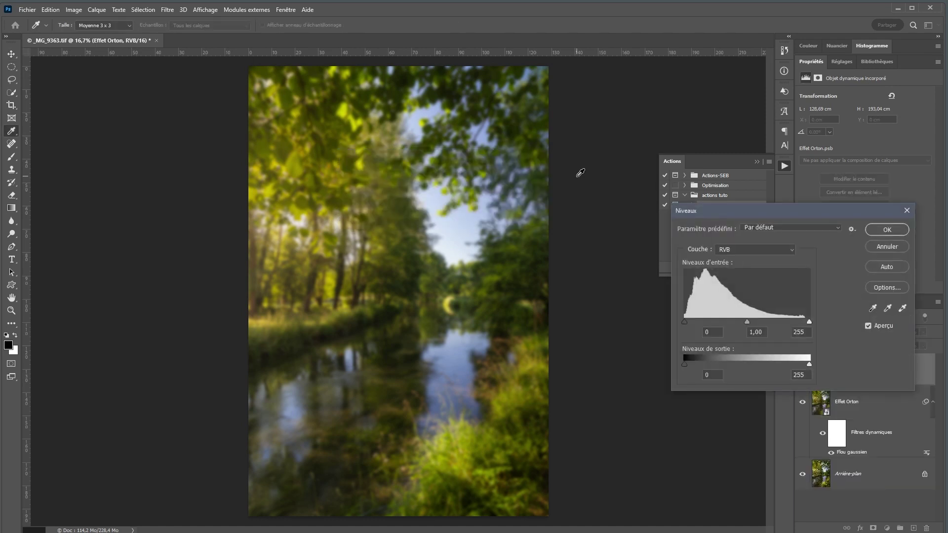
Lower the white input level and raise the black input level slightly in the action's Levels dialog, and accept it
{"action": "left_click_drag", "start_coordinate": [807, 322], "coordinate": [791, 321]}
{"action": "left_click", "coordinate": [689, 321]}
{"action": "left_click", "coordinate": [875, 227]}
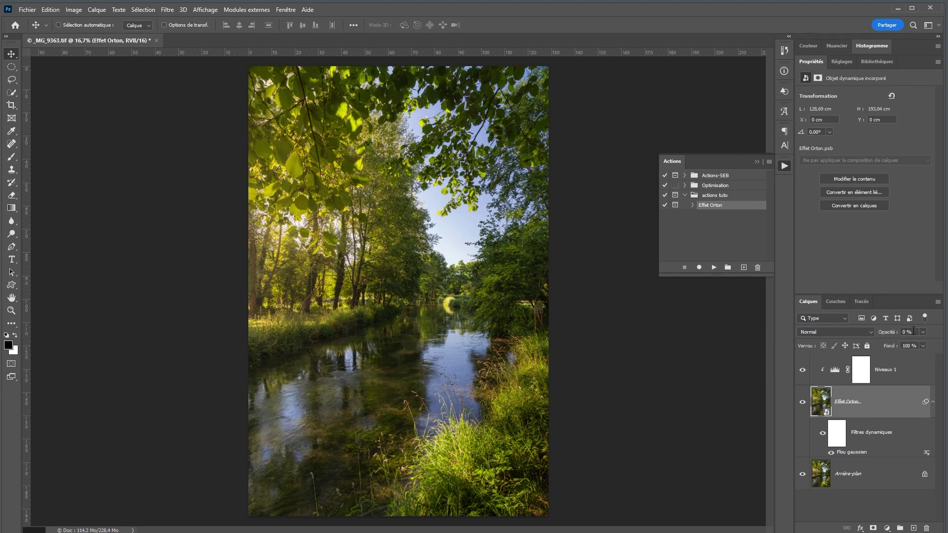
Set the Effet Orton layer's opacity to 28 %
{"action": "type", "text": "11"}
{"action": "key", "text": "Return"}
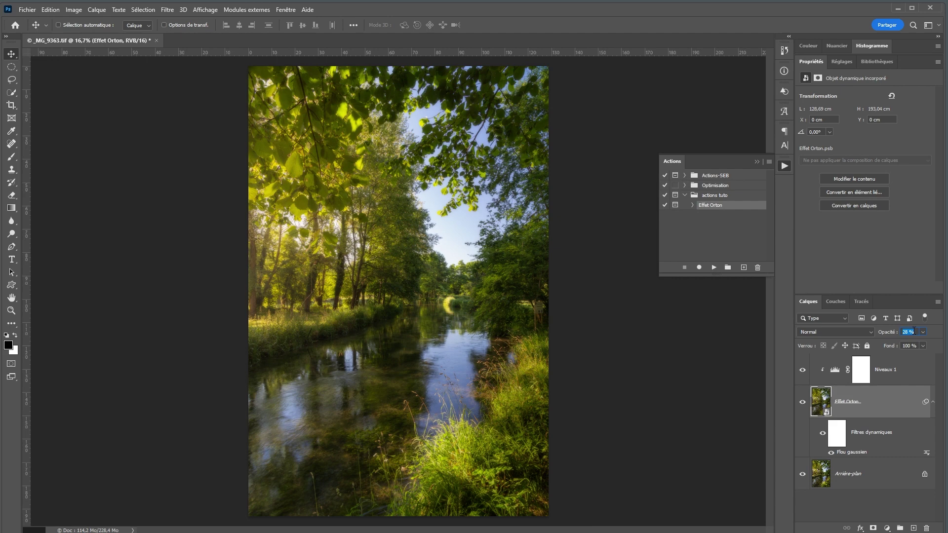
{"action": "key", "text": "Return"}
Raise the Effet Orton layer's opacity to 55 % and change its blending mode to Produit
{"action": "left_click", "coordinate": [782, 170]}
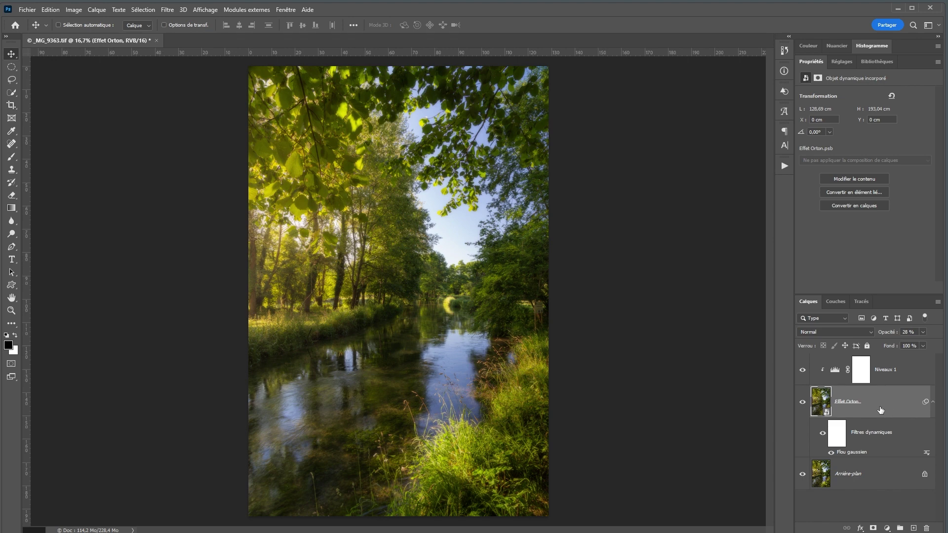
{"action": "left_click", "coordinate": [923, 332]}
{"action": "left_click", "coordinate": [870, 335]}
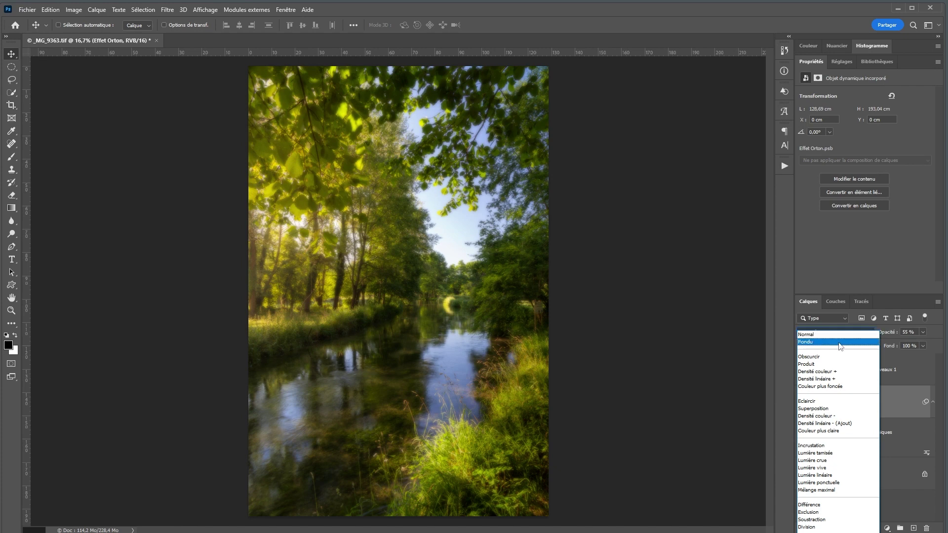
{"action": "left_click", "coordinate": [810, 364]}
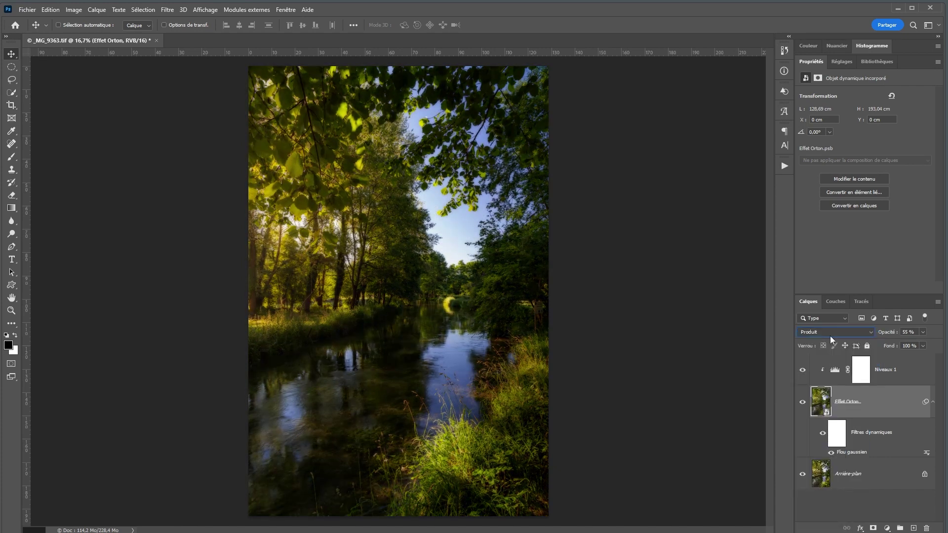
Lower the Effet Orton layer's opacity to 16 % and change its blending mode to Lumière tamisée
{"action": "left_click", "coordinate": [921, 333]}
{"action": "left_click_drag", "start_coordinate": [915, 346], "coordinate": [898, 346]}
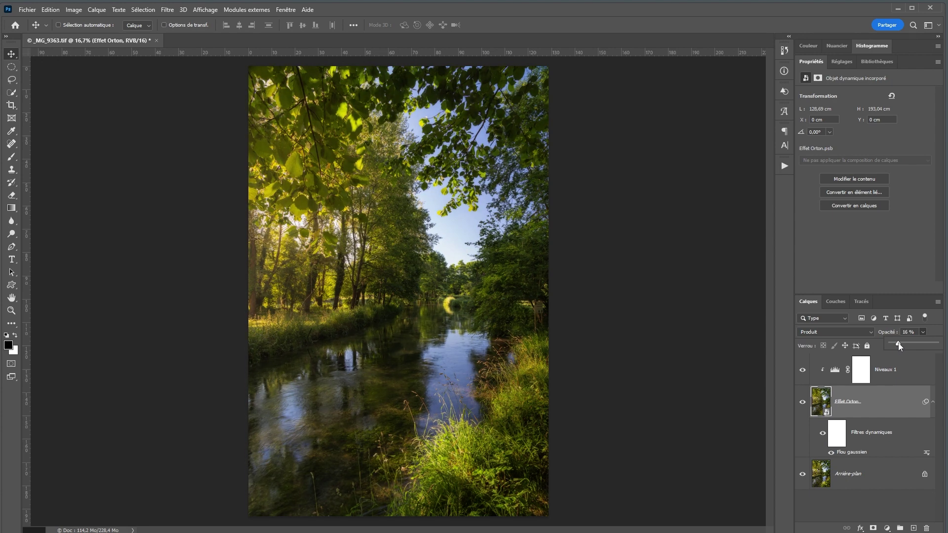
{"action": "left_click", "coordinate": [867, 336]}
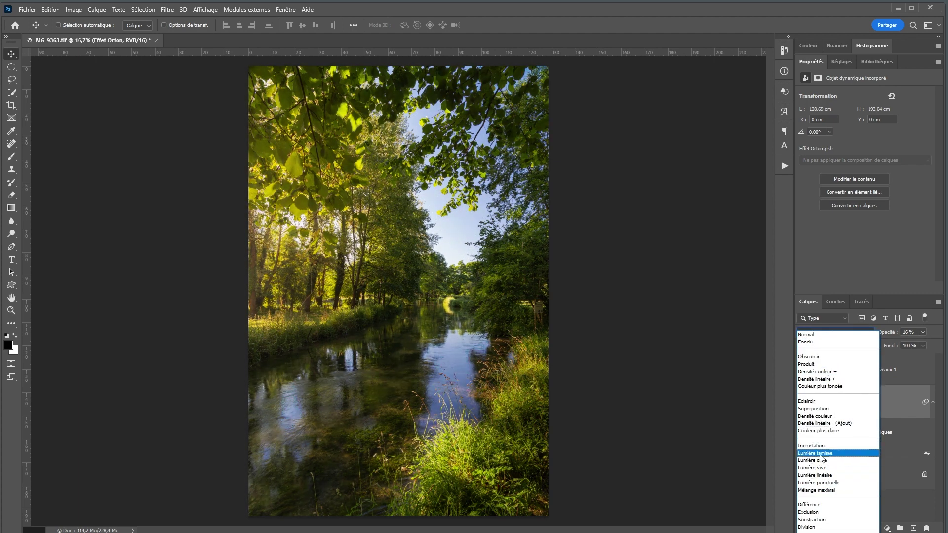
{"action": "left_click", "coordinate": [821, 454]}
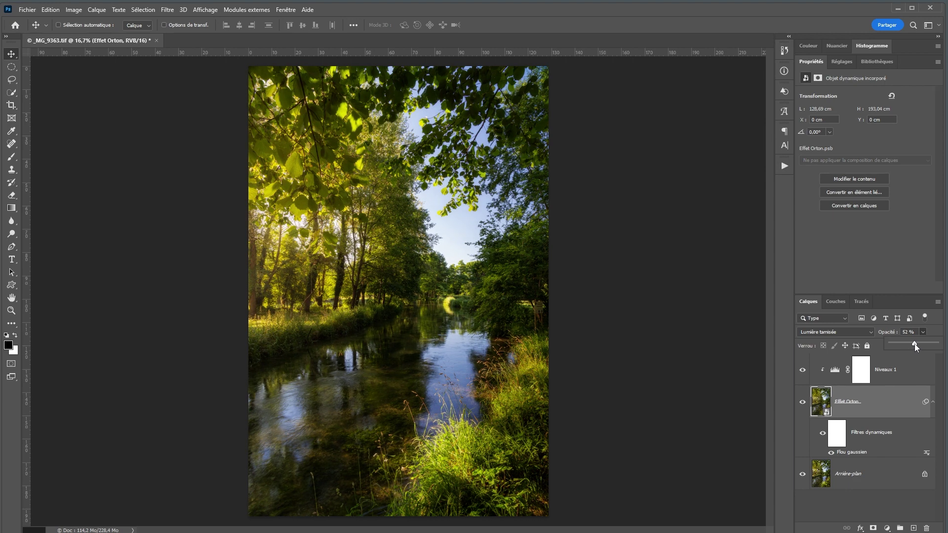
Set the Effet Orton layer's opacity to 50 % and toggle its visibility to compare before and after
{"action": "key", "text": "Return"}
{"action": "left_click", "coordinate": [803, 404]}
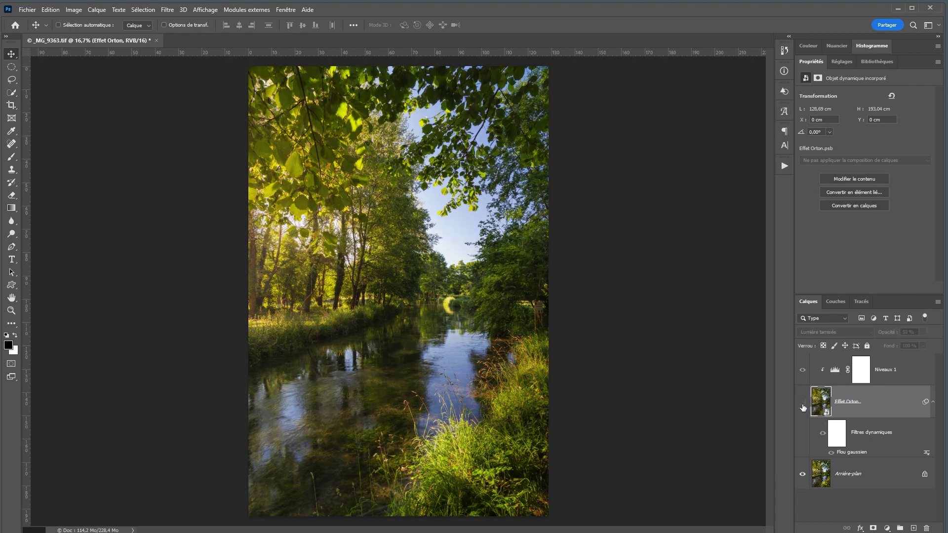
{"action": "left_click", "coordinate": [803, 406]}
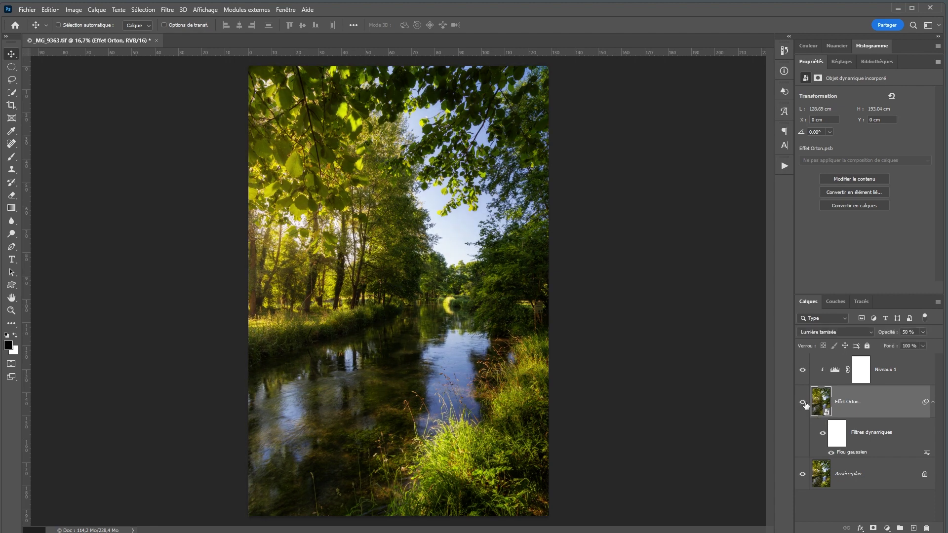
Set the Effet Orton layer's blending mode back to Normal and adjust its opacity
{"action": "left_click", "coordinate": [850, 335]}
{"action": "scroll", "coordinate": [851, 337], "scroll_direction": "up", "scroll_amount": 6}
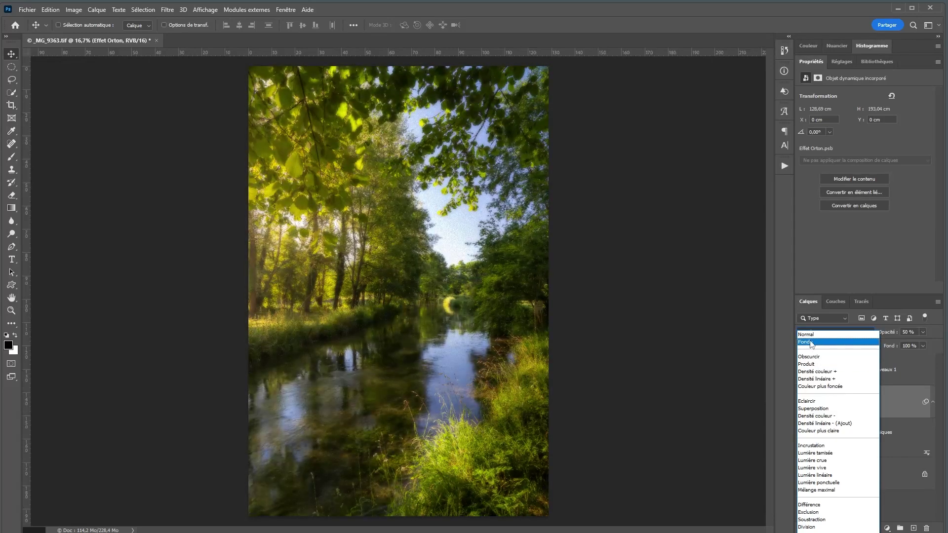
{"action": "left_click", "coordinate": [809, 335]}
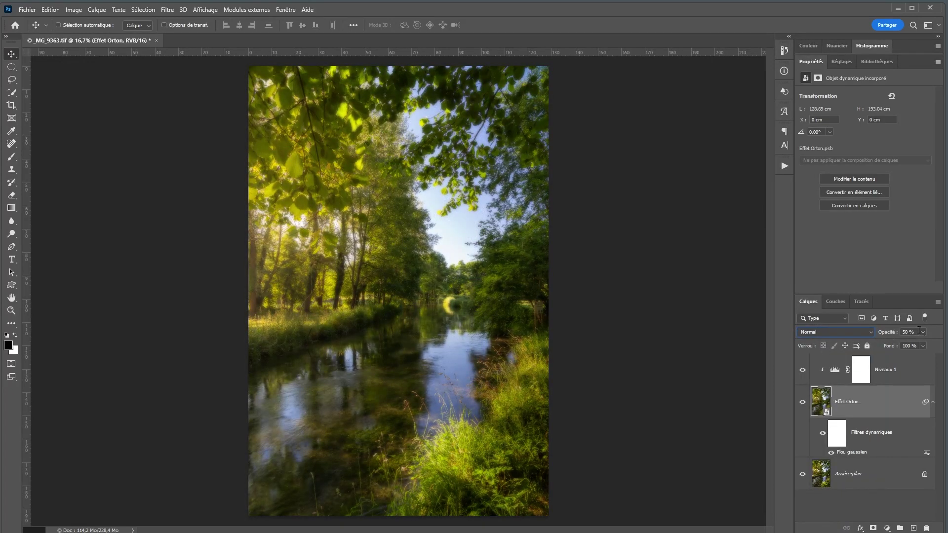
{"action": "left_click_drag", "start_coordinate": [888, 332], "coordinate": [886, 334]}
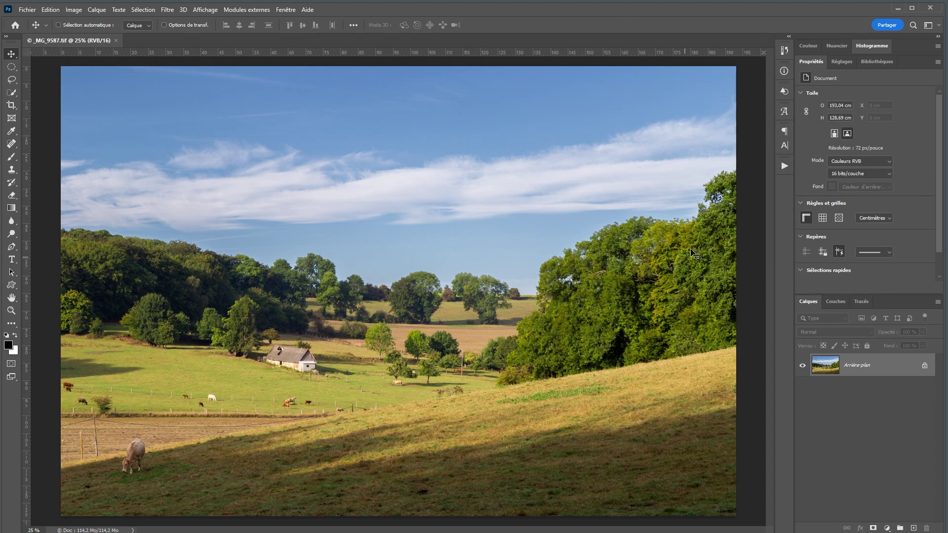
Display the recorded actions in button mode
{"action": "left_click", "coordinate": [784, 168]}
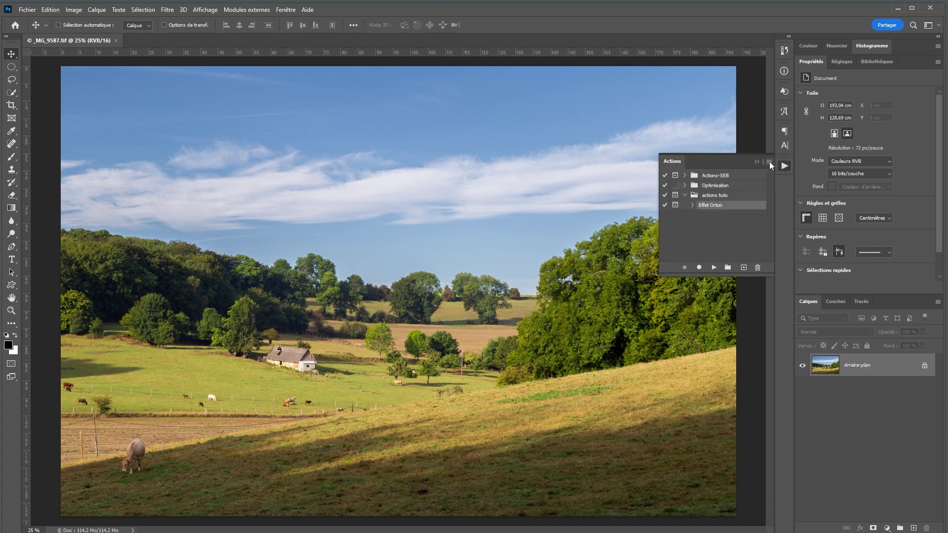
{"action": "left_click", "coordinate": [769, 161]}
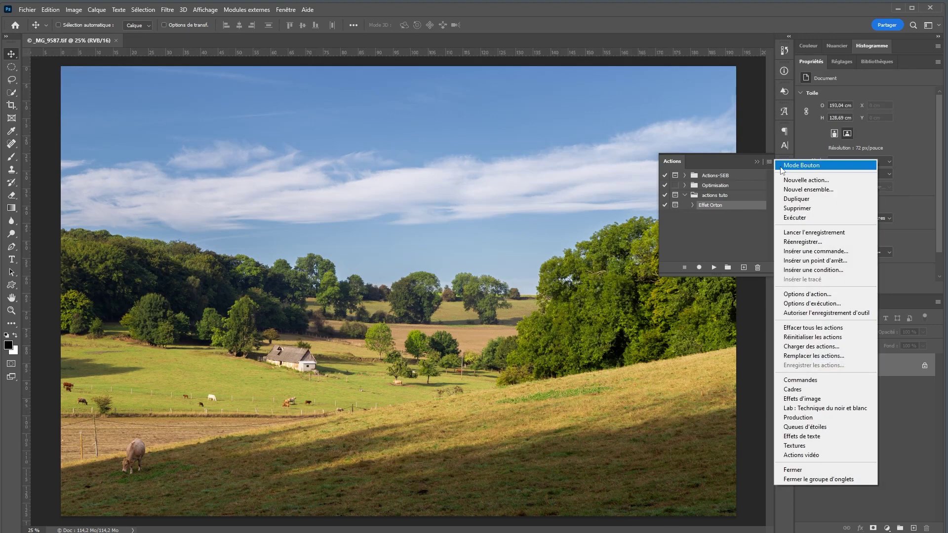
{"action": "left_click", "coordinate": [801, 165]}
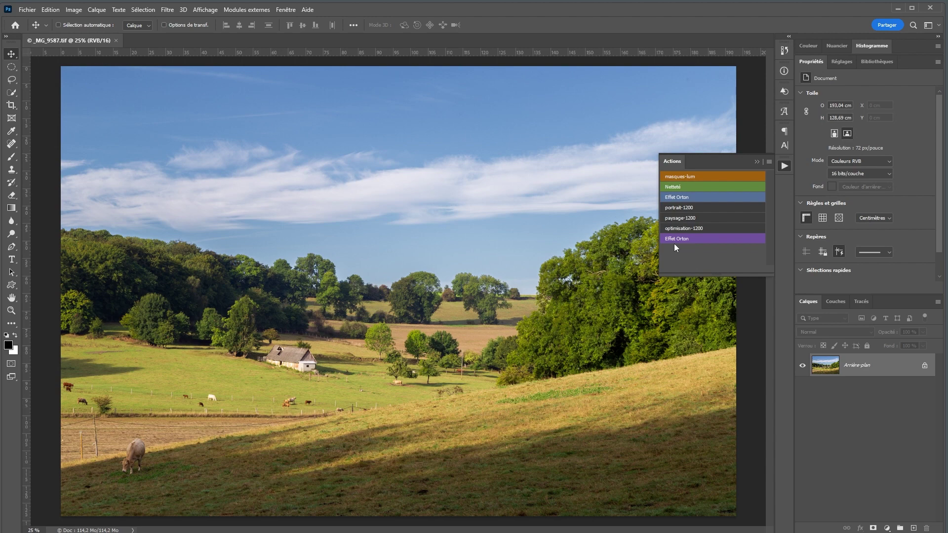
Play the purple Effet Orton action on the countryside photo, accepting the 16 px Gaussian blur and the new Niveaux 1 layer
{"action": "left_click", "coordinate": [714, 239]}
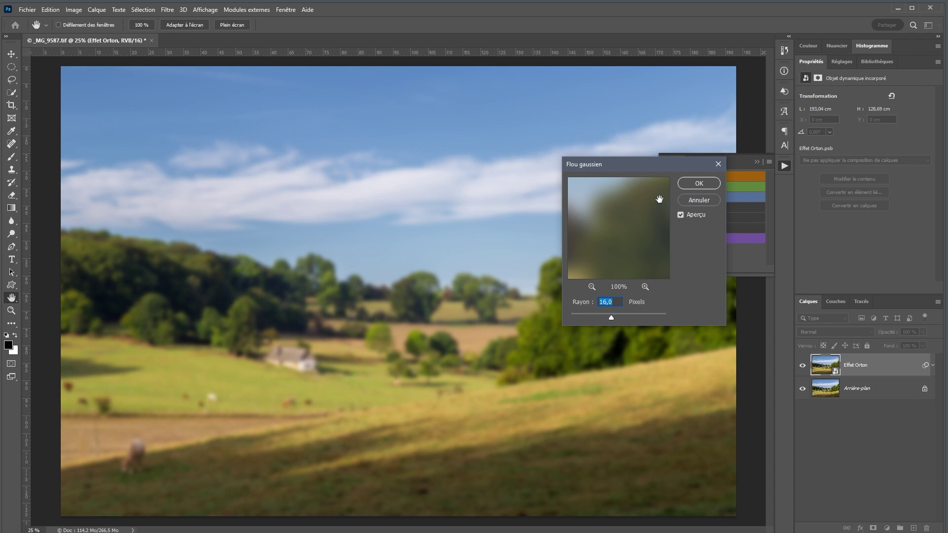
{"action": "left_click", "coordinate": [701, 185]}
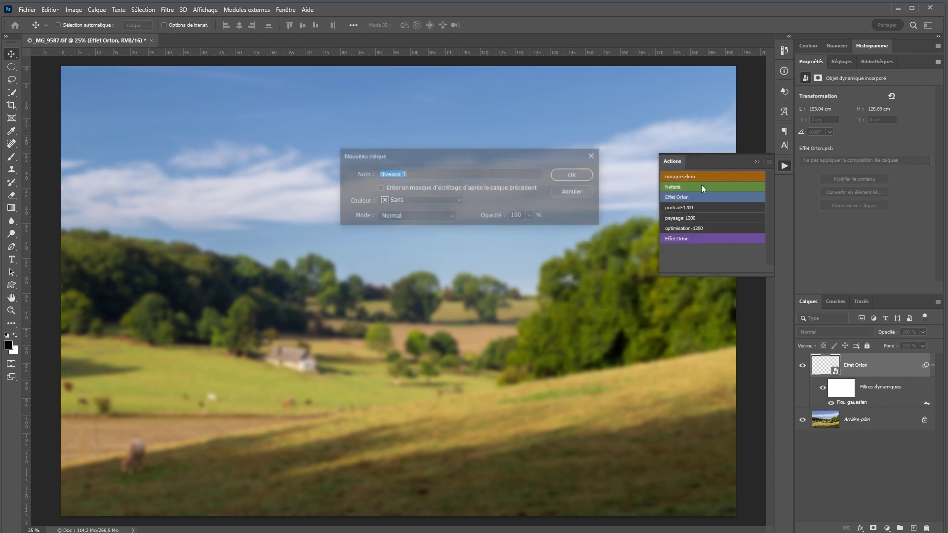
{"action": "left_click", "coordinate": [567, 174]}
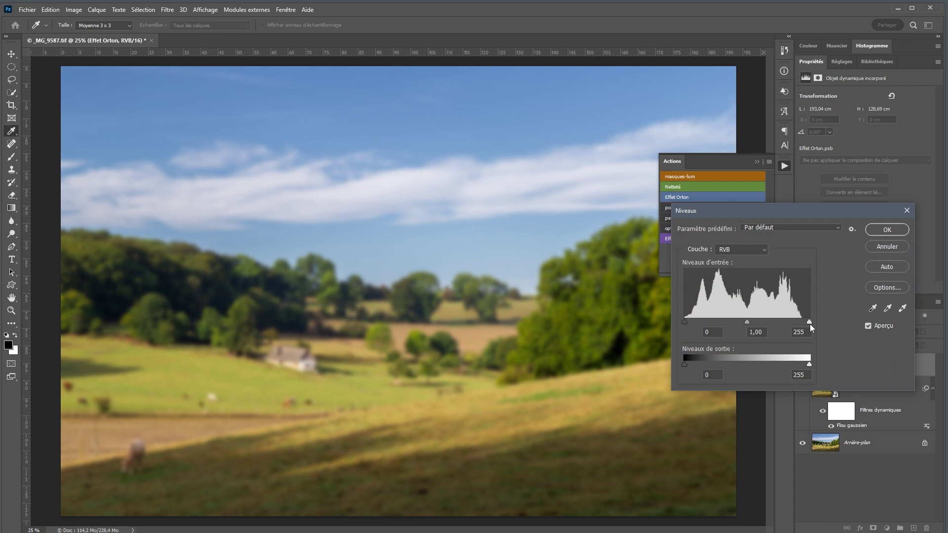
Set the input levels to 14 for the blacks and 209 for the whites, and accept the Levels adjustment
{"action": "left_click_drag", "start_coordinate": [807, 322], "coordinate": [801, 321]}
{"action": "left_click_drag", "start_coordinate": [683, 322], "coordinate": [692, 322]}
{"action": "left_click_drag", "start_coordinate": [801, 322], "coordinate": [786, 321]}
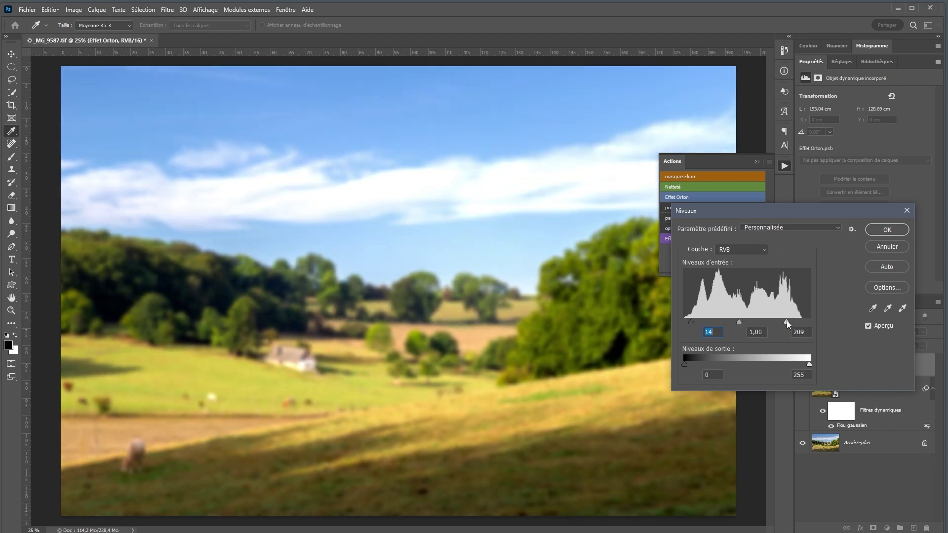
{"action": "left_click", "coordinate": [888, 229]}
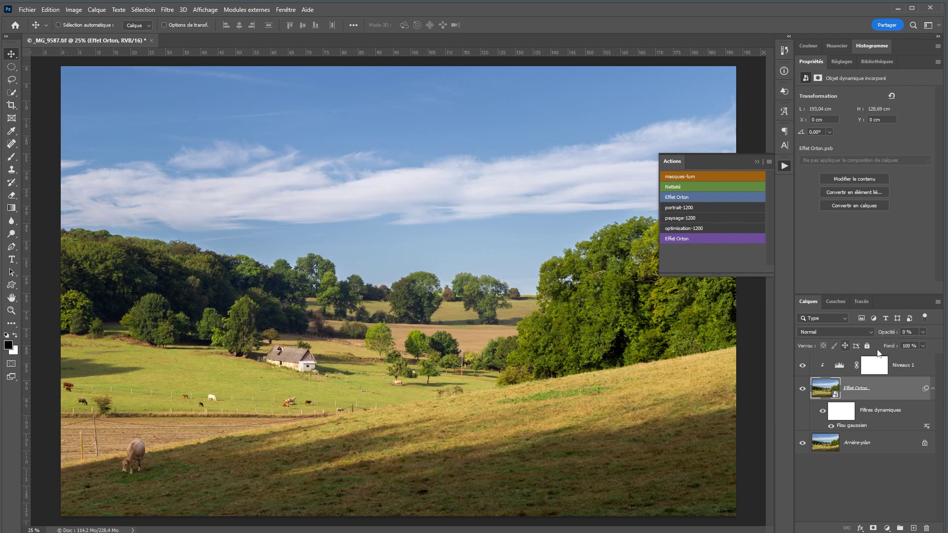
Set the Effet Orton layer's opacity to 32 %
{"action": "left_click", "coordinate": [915, 331]}
{"action": "scroll", "coordinate": [914, 331], "scroll_direction": "up", "scroll_amount": 1}
{"action": "scroll", "coordinate": [914, 331], "scroll_direction": "up", "scroll_amount": 7}
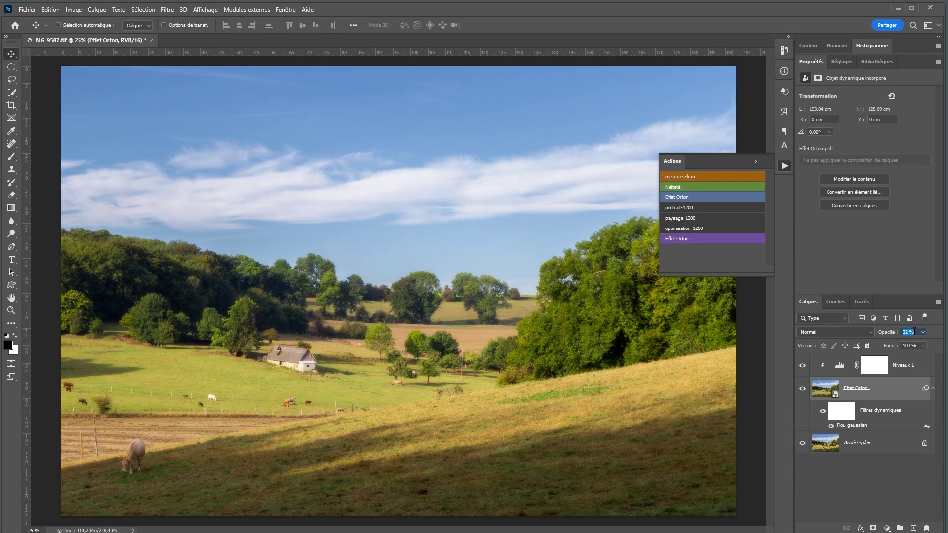
{"action": "key", "text": "Return"}
Return the actions to list mode, expand Effet Orton in the actions tuto set and enlarge the list to show all its commands
{"action": "left_click", "coordinate": [769, 161]}
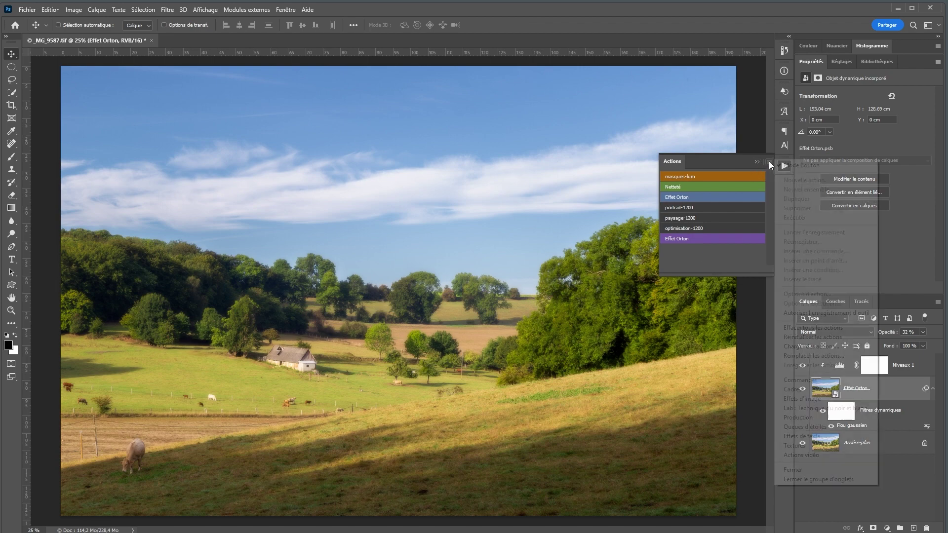
{"action": "left_click", "coordinate": [790, 164]}
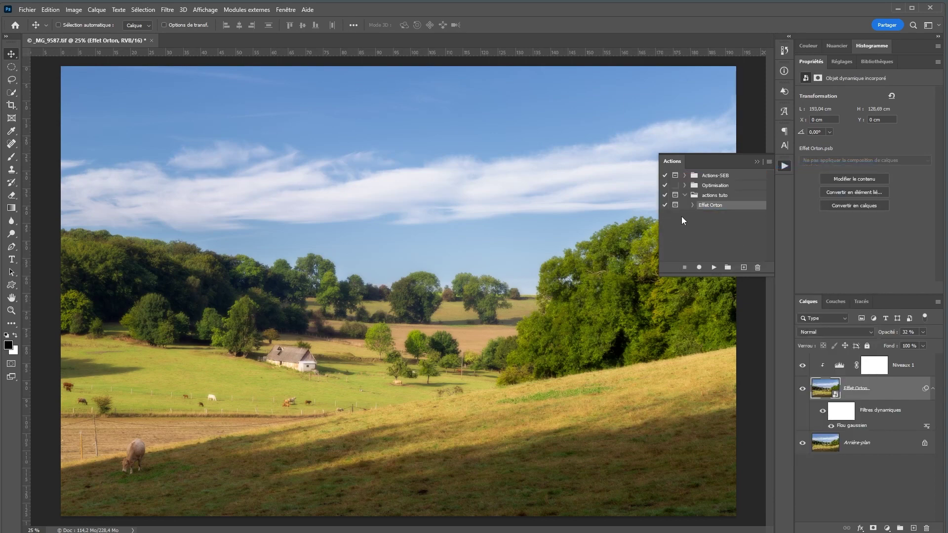
{"action": "left_click", "coordinate": [692, 206]}
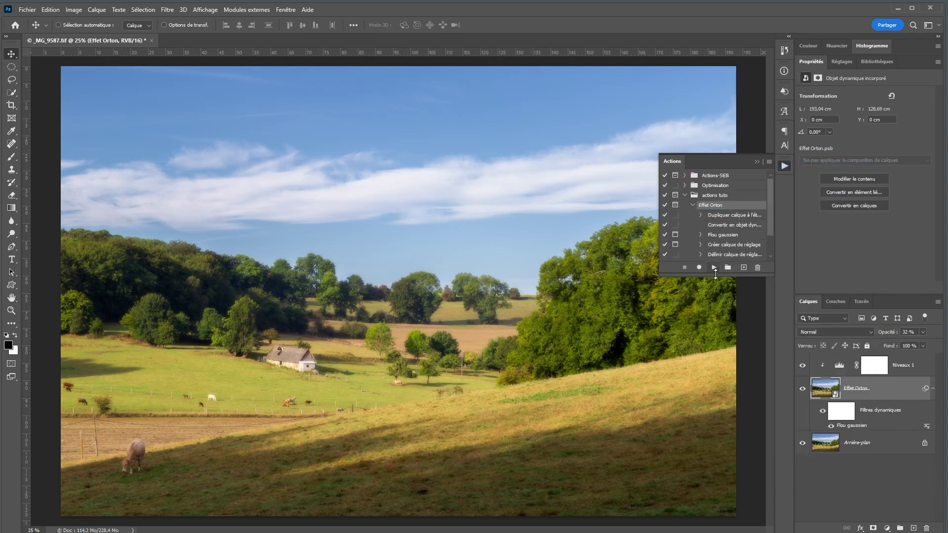
{"action": "left_click_drag", "start_coordinate": [715, 274], "coordinate": [715, 390]}
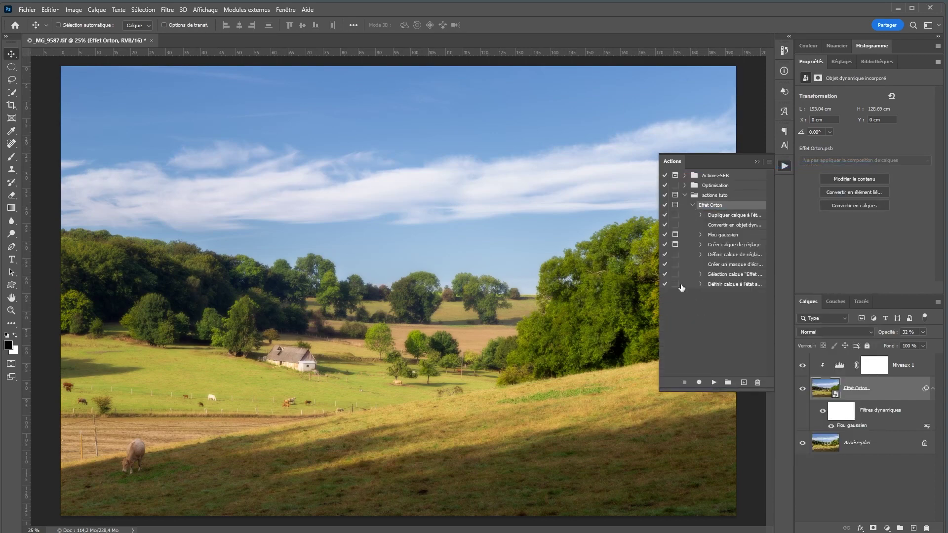
Expand the action's levels-setting command, turn on its dialog display during playback, and hide the actions list
{"action": "left_click", "coordinate": [699, 255]}
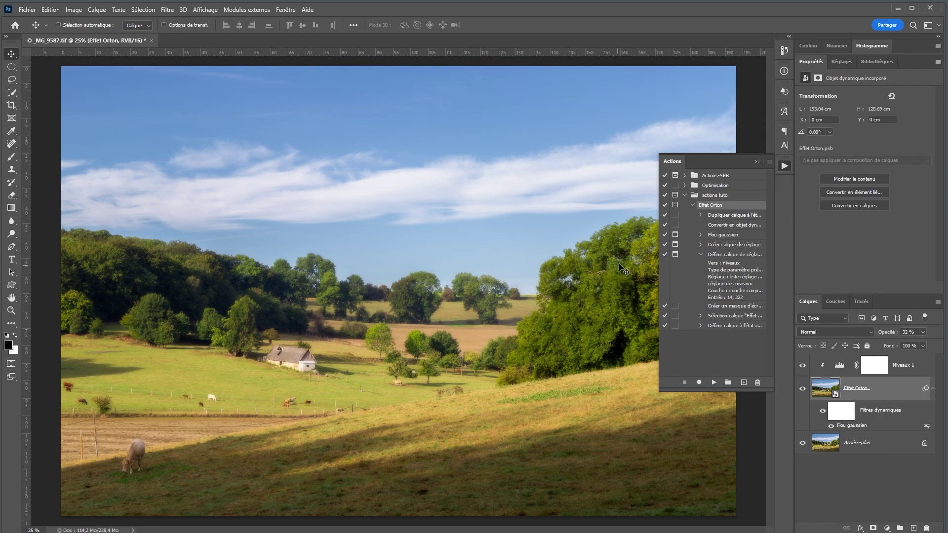
{"action": "left_click", "coordinate": [675, 255]}
{"action": "left_click", "coordinate": [785, 166]}
Revert the countryside photo to its Ouvrir state in the history
{"action": "left_click", "coordinate": [784, 51]}
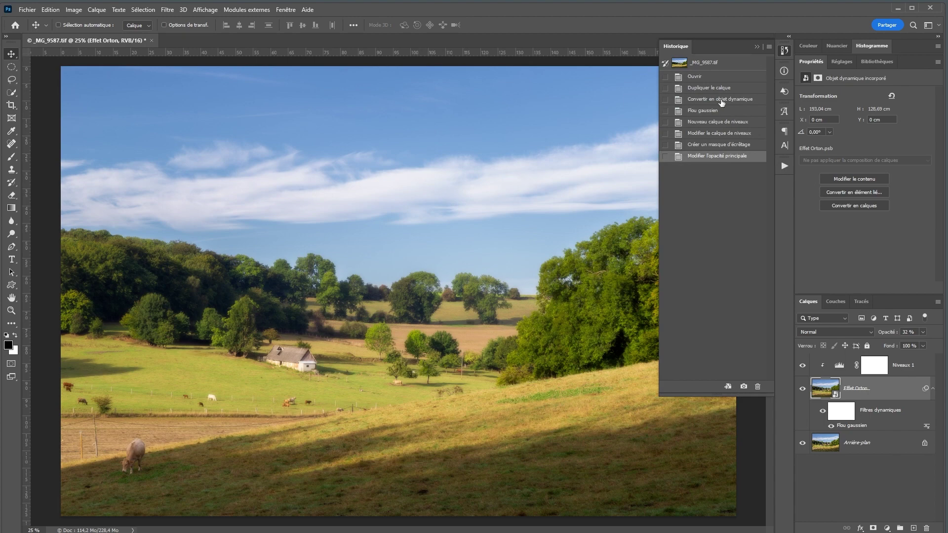
{"action": "left_click", "coordinate": [721, 77]}
{"action": "left_click", "coordinate": [784, 50]}
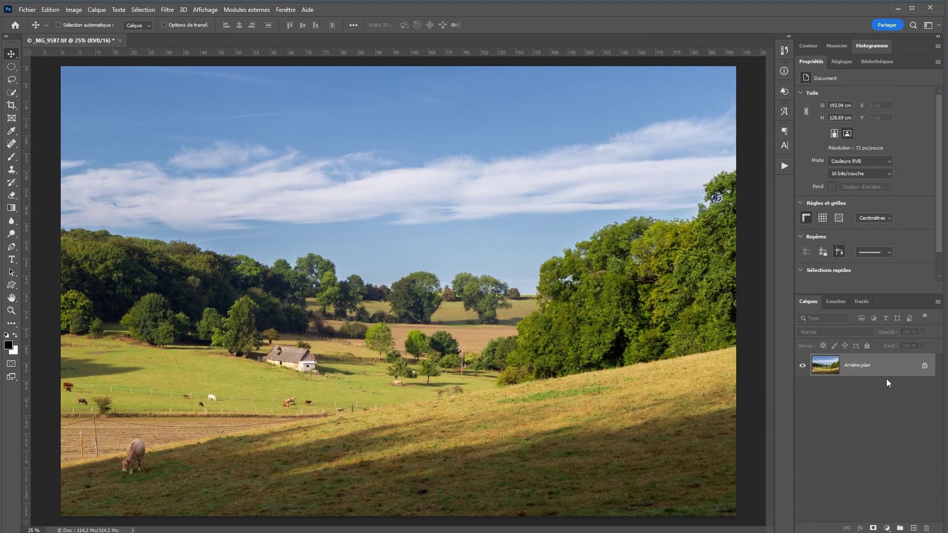
Switch the actions to button mode and play the purple Effet Orton action, accepting the 16 px Gaussian blur
{"action": "left_click", "coordinate": [785, 166]}
{"action": "left_click", "coordinate": [771, 163]}
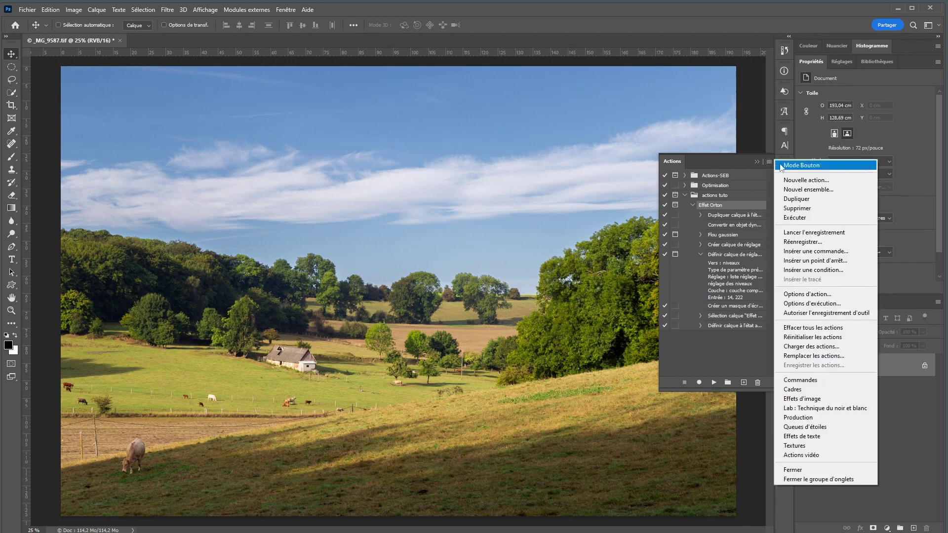
{"action": "left_click", "coordinate": [786, 165]}
{"action": "left_click", "coordinate": [716, 240]}
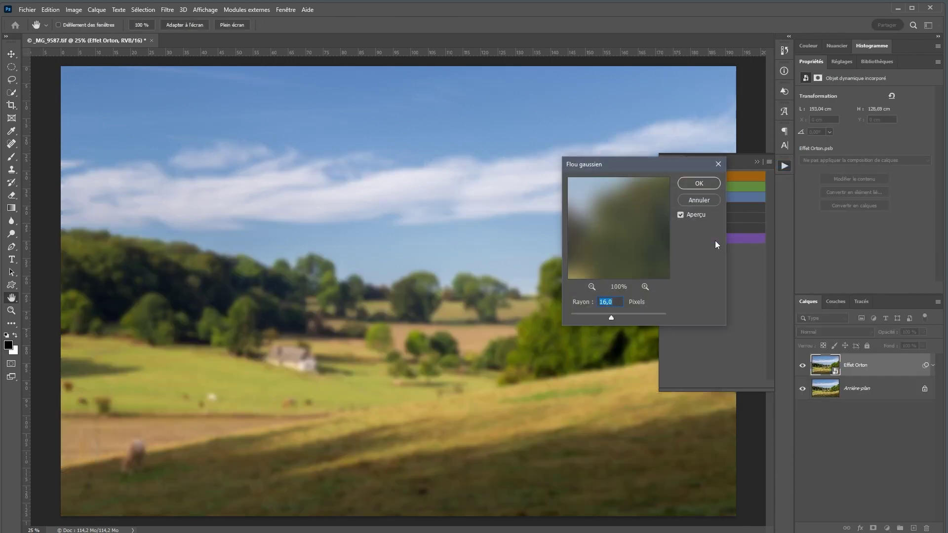
{"action": "left_click", "coordinate": [705, 184]}
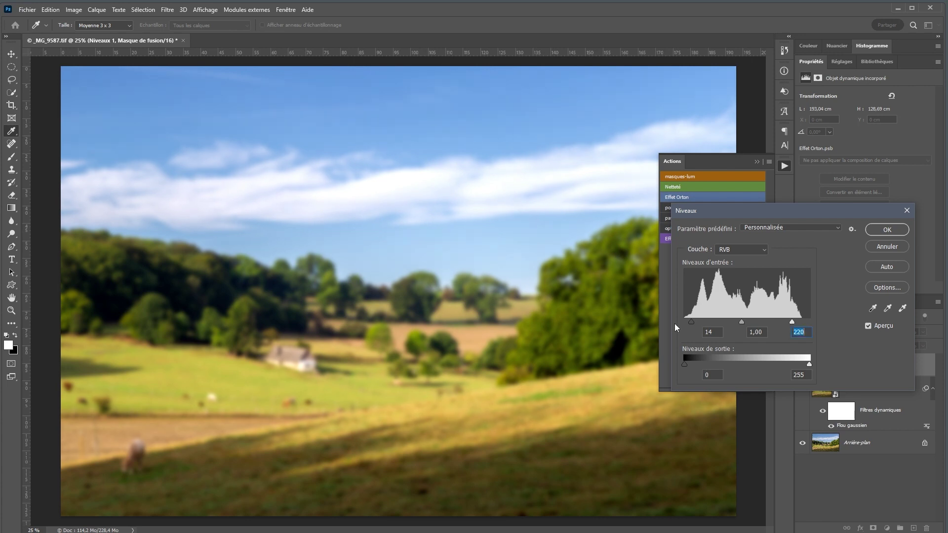
Set the input levels to about 20 for the blacks and 220 for the whites, and accept the Levels adjustment
{"action": "left_click_drag", "start_coordinate": [689, 322], "coordinate": [695, 323]}
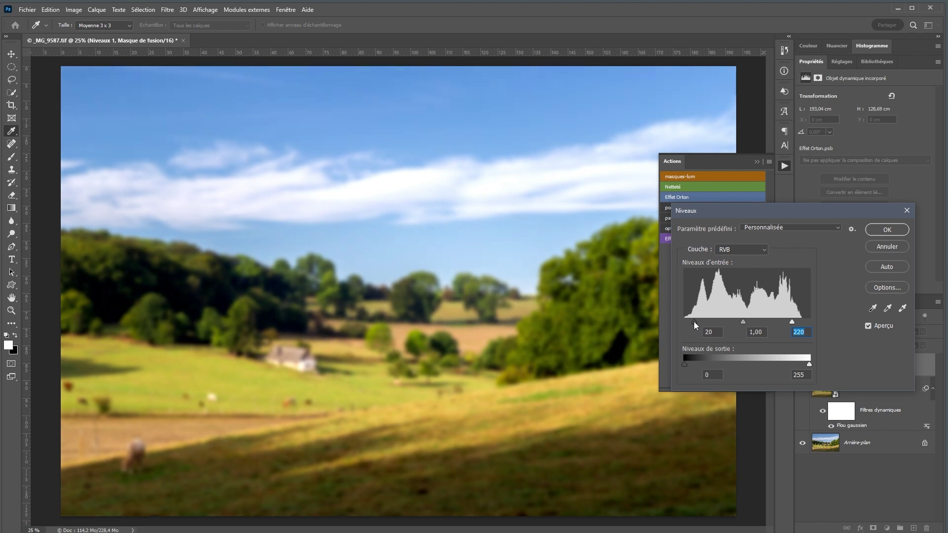
{"action": "left_click", "coordinate": [696, 322]}
{"action": "left_click", "coordinate": [876, 229]}
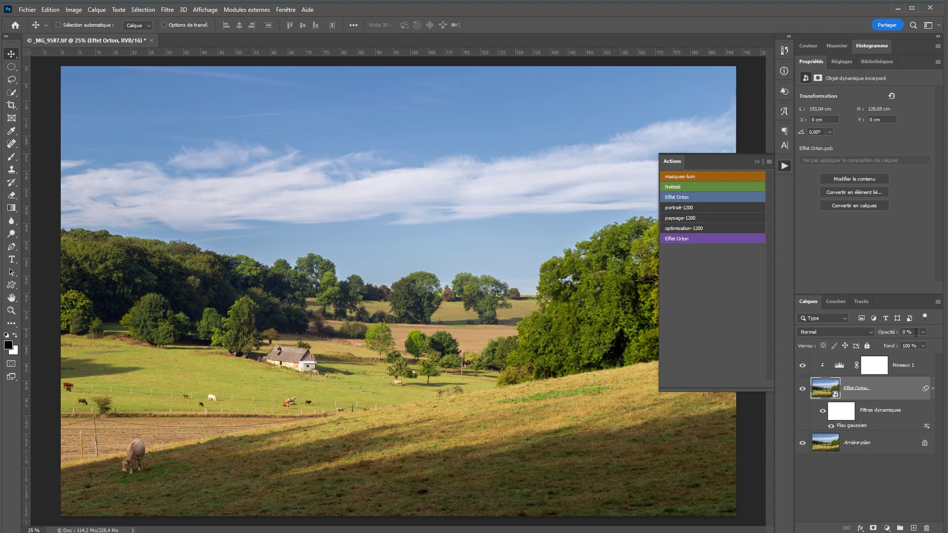
Set the Effet Orton layer's opacity to 30 % and hide the actions list
{"action": "scroll", "coordinate": [916, 333], "scroll_direction": "up", "scroll_amount": 11}
{"action": "scroll", "coordinate": [916, 332], "scroll_direction": "up", "scroll_amount": 5}
{"action": "scroll", "coordinate": [916, 332], "scroll_direction": "up", "scroll_amount": 2}
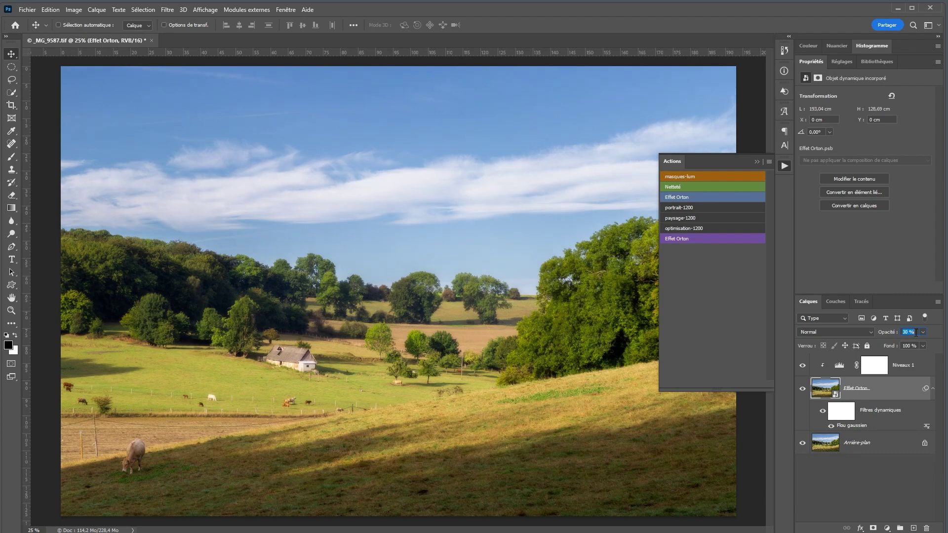
{"action": "left_click", "coordinate": [915, 332]}
{"action": "left_click", "coordinate": [784, 166]}
Toggle the Effet Orton layer's visibility to compare the countryside photo with and without the effect
{"action": "left_click", "coordinate": [802, 390]}
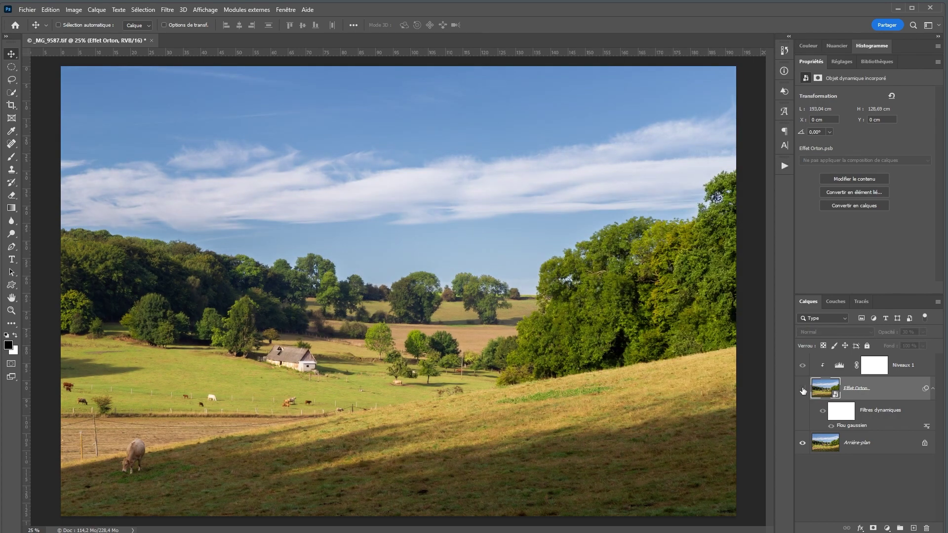
{"action": "left_click", "coordinate": [803, 390]}
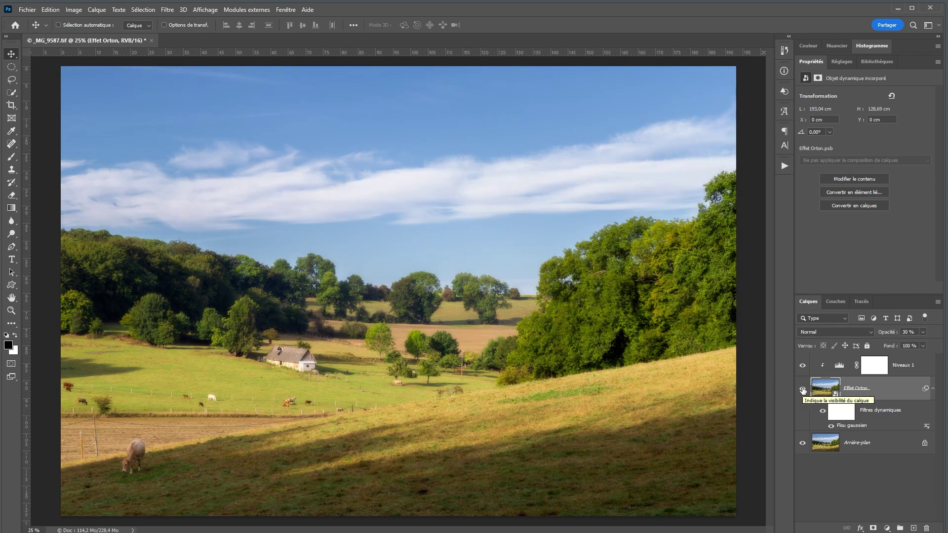
{"action": "left_click", "coordinate": [802, 390]}
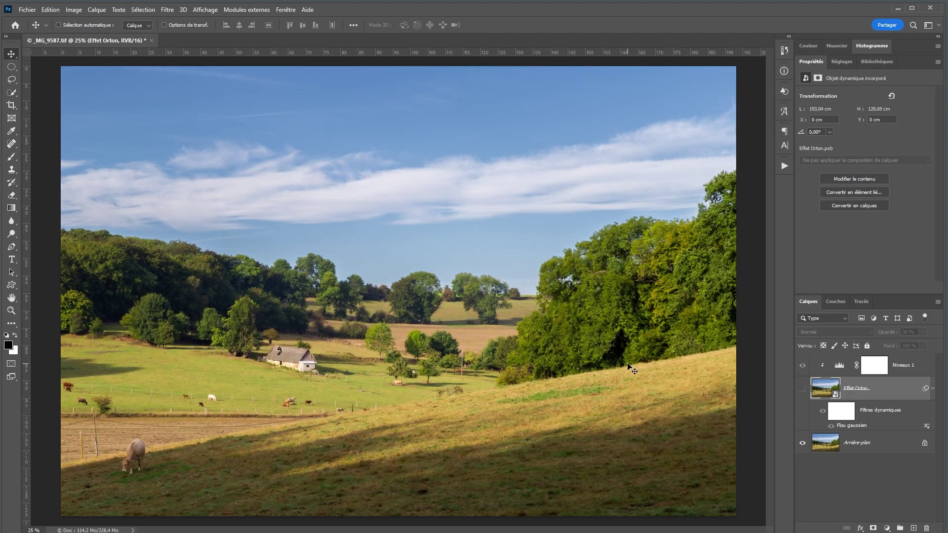
{"action": "left_click", "coordinate": [803, 390]}
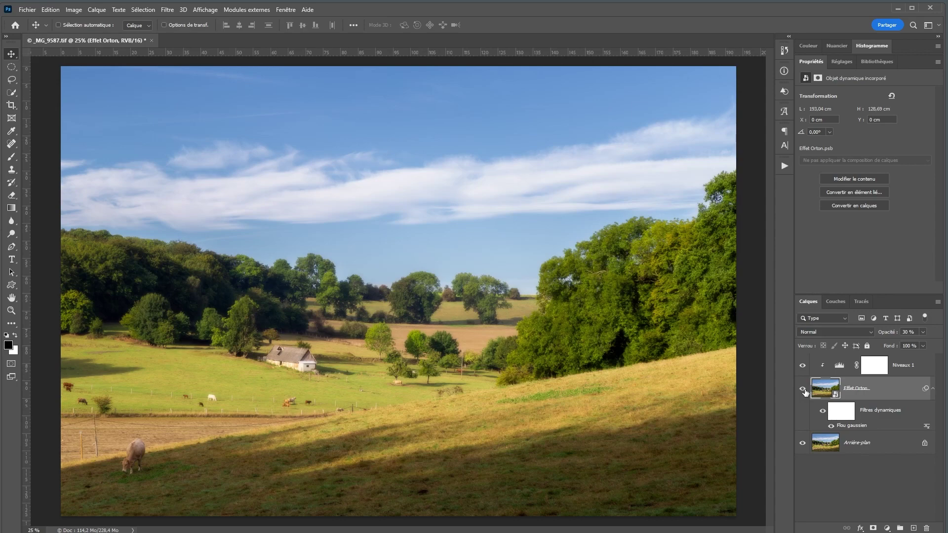